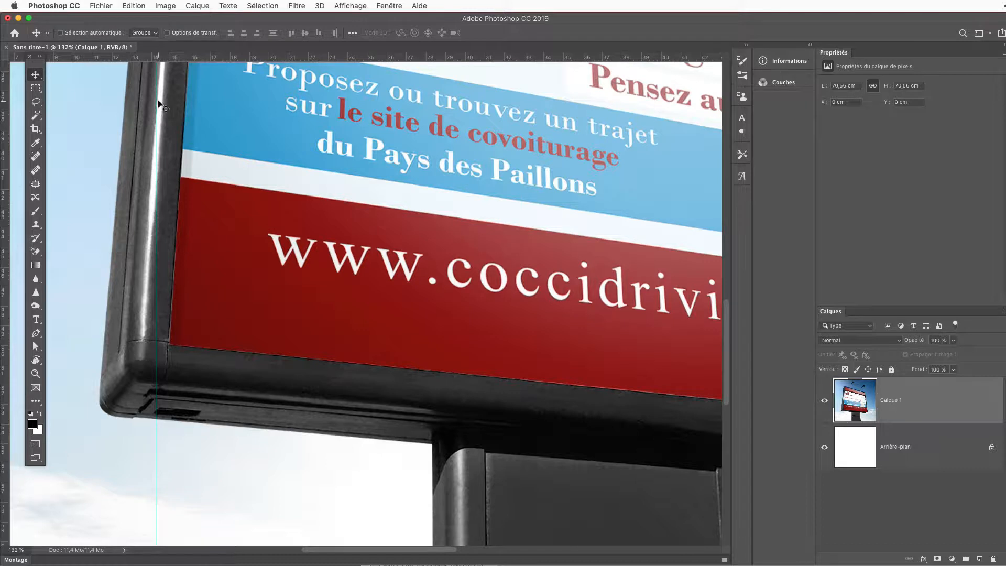
- Place vertical and horizontal guides through the lower-left and lower-right corners of the billboard's poster area
drag(157, 105, 169, 102)
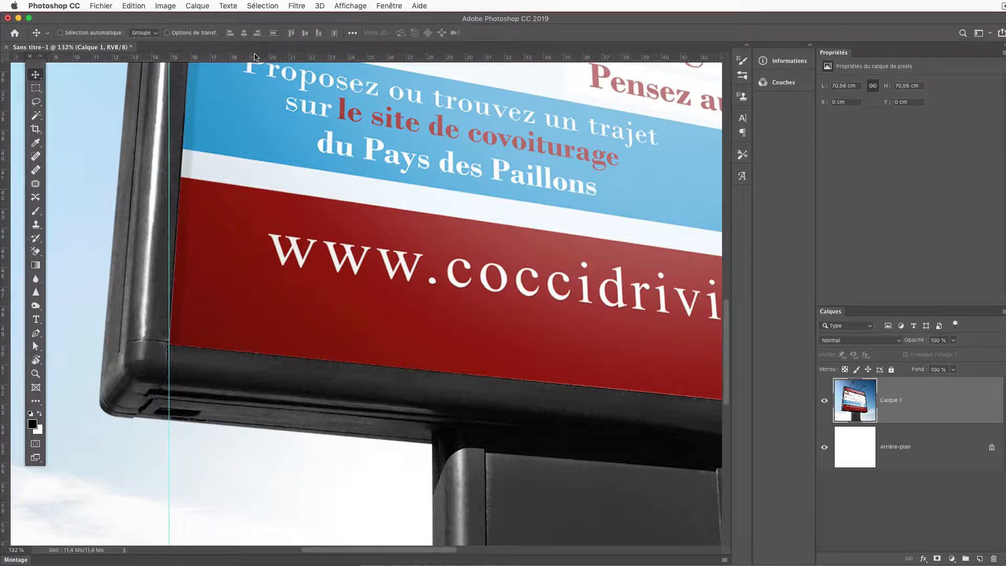
drag(254, 62, 265, 341)
scroll(465, 413, right, 10)
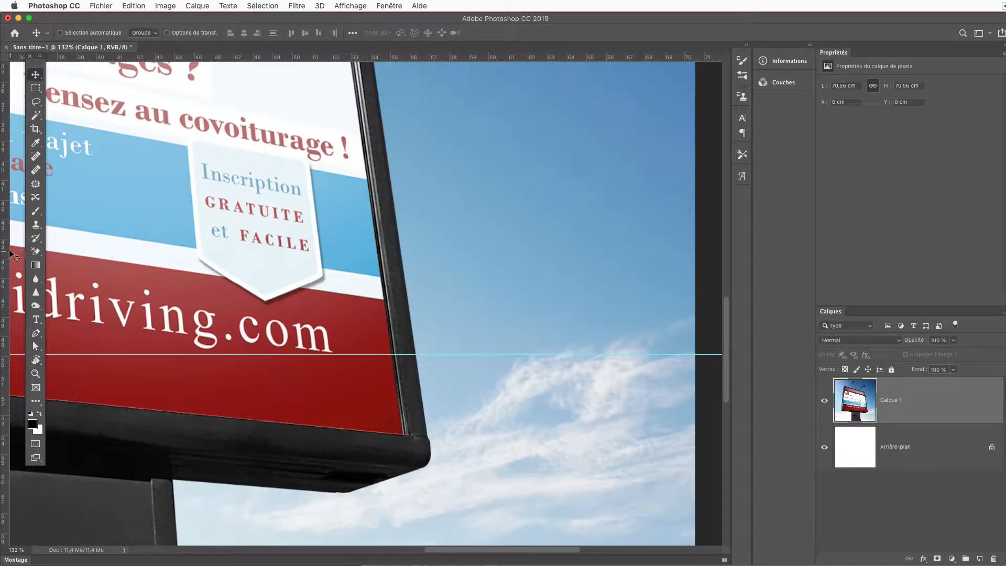
drag(7, 256, 404, 300)
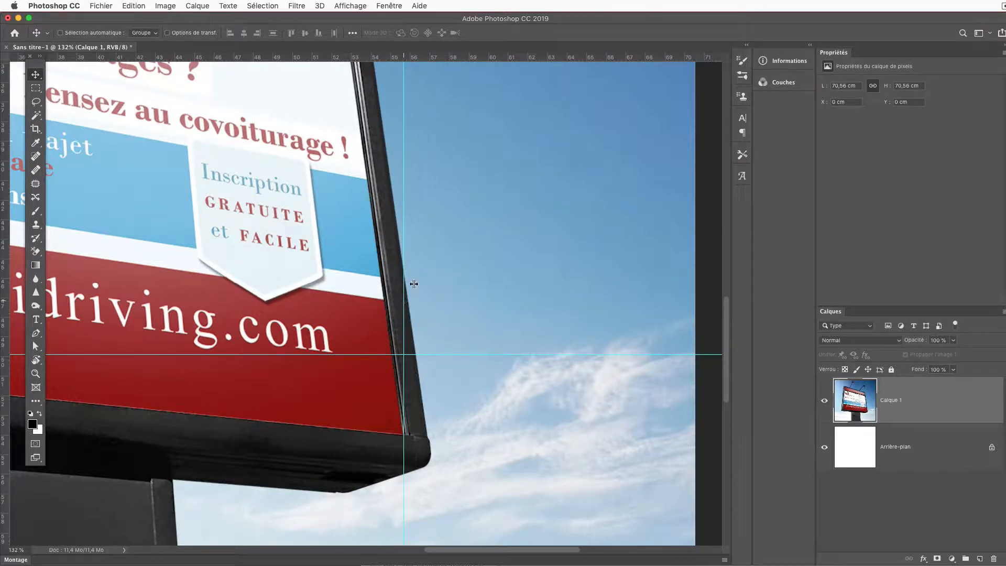
drag(357, 62, 414, 432)
- Add vertical and horizontal guides through the upper-right and upper-left corners of the white poster area
drag(302, 232, 436, 535)
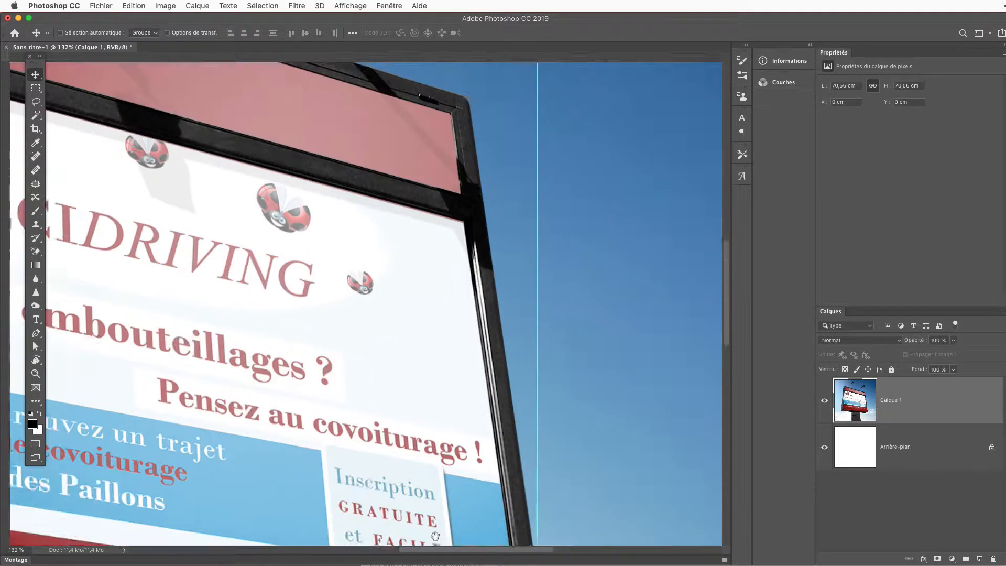
drag(501, 57, 510, 288)
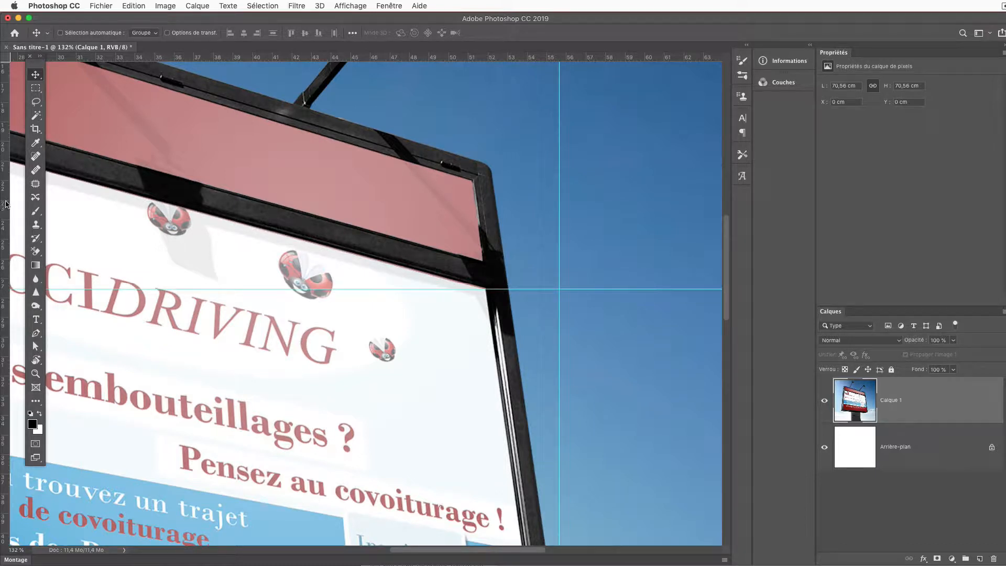
drag(6, 204, 485, 243)
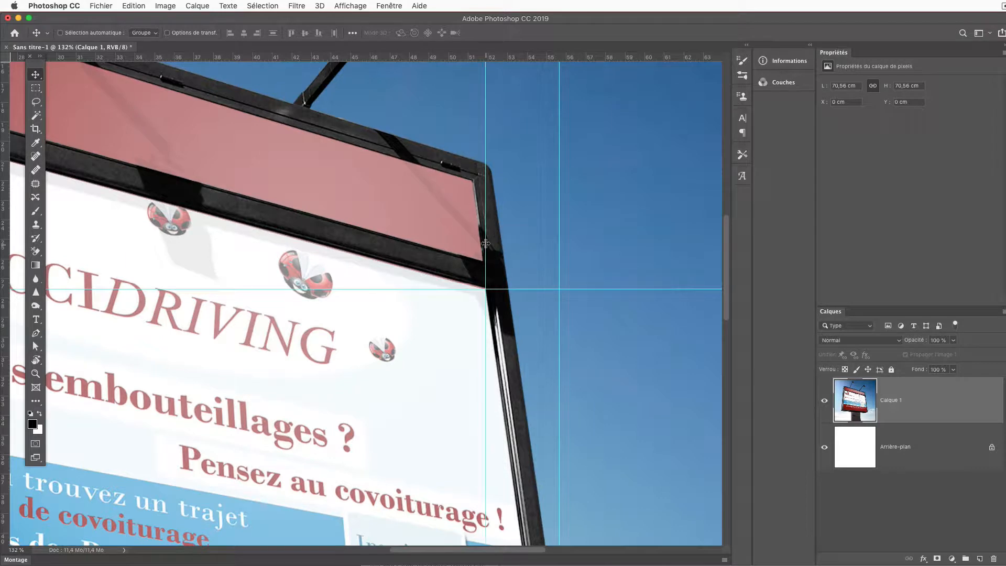
key(super+r)
drag(97, 279, 456, 386)
key(super+r)
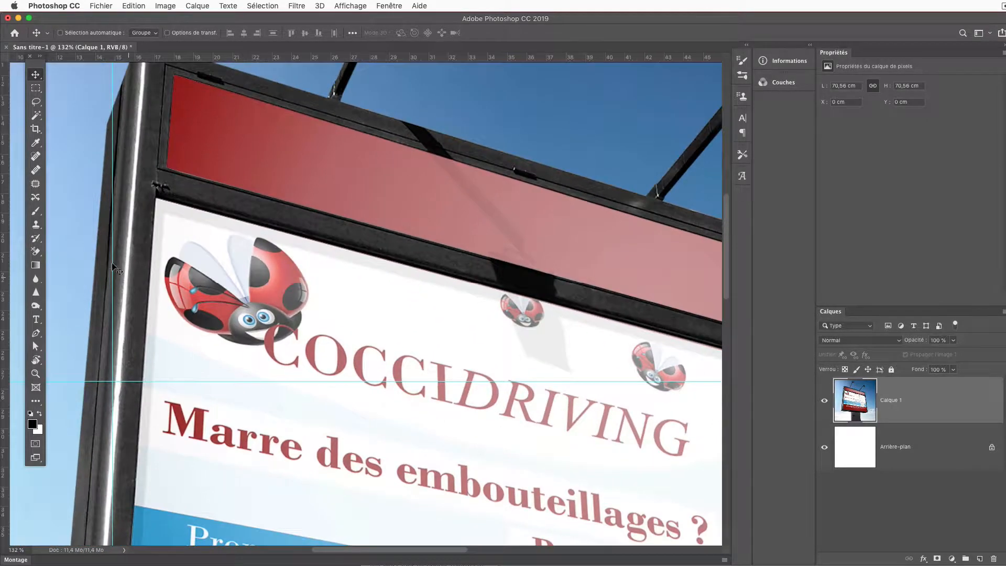
drag(6, 244, 156, 239)
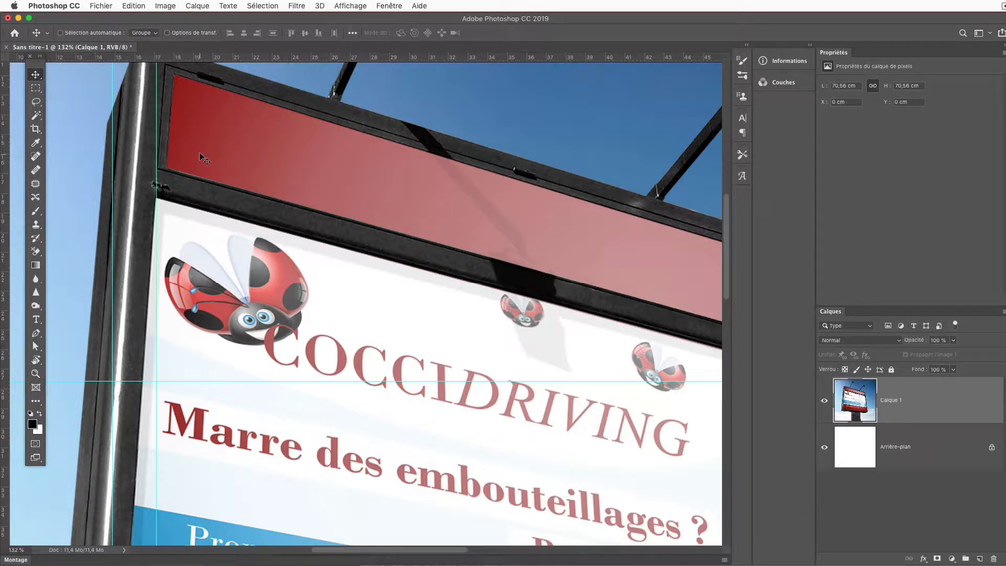
drag(207, 59, 216, 195)
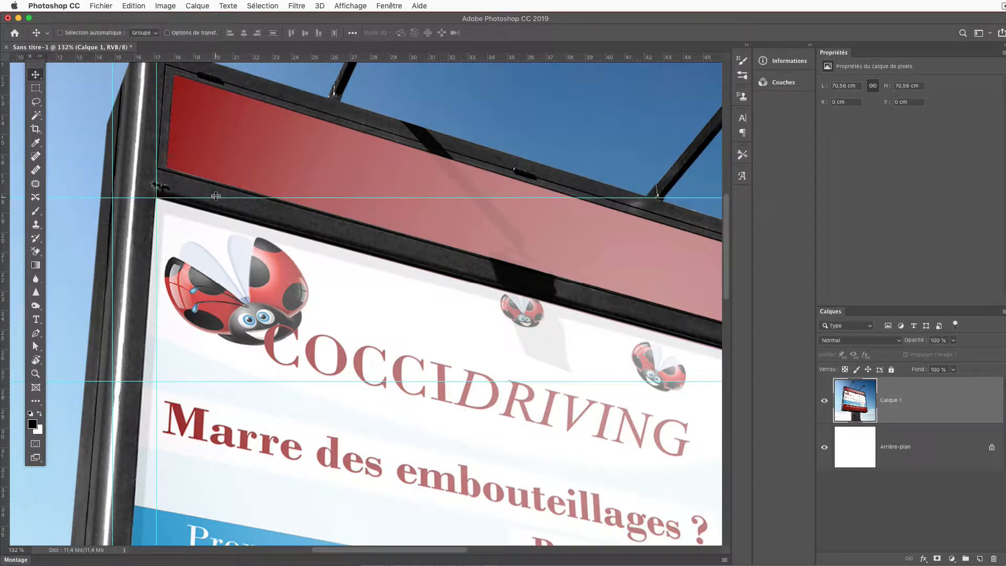
- Save the document to the Bureau folder as Panneau Pub.psd with maximised compatibility
key(alt)
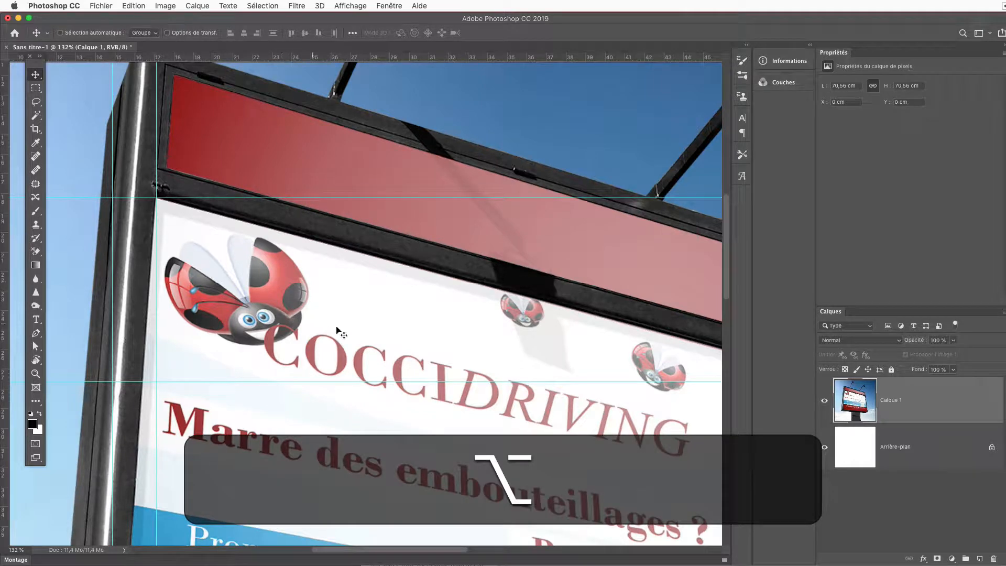
scroll(401, 345, down, 5)
scroll(403, 348, up, 3)
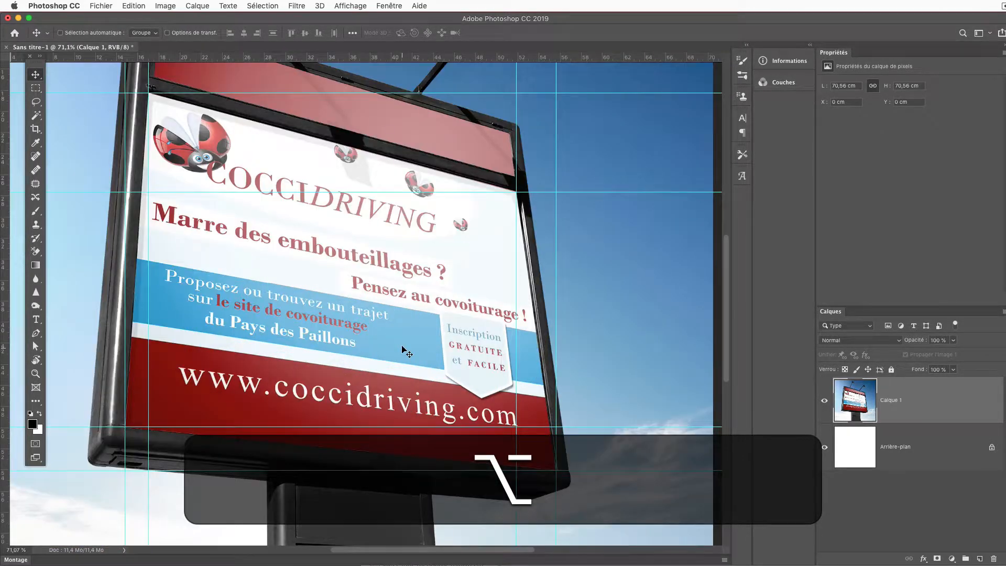
key(super+s)
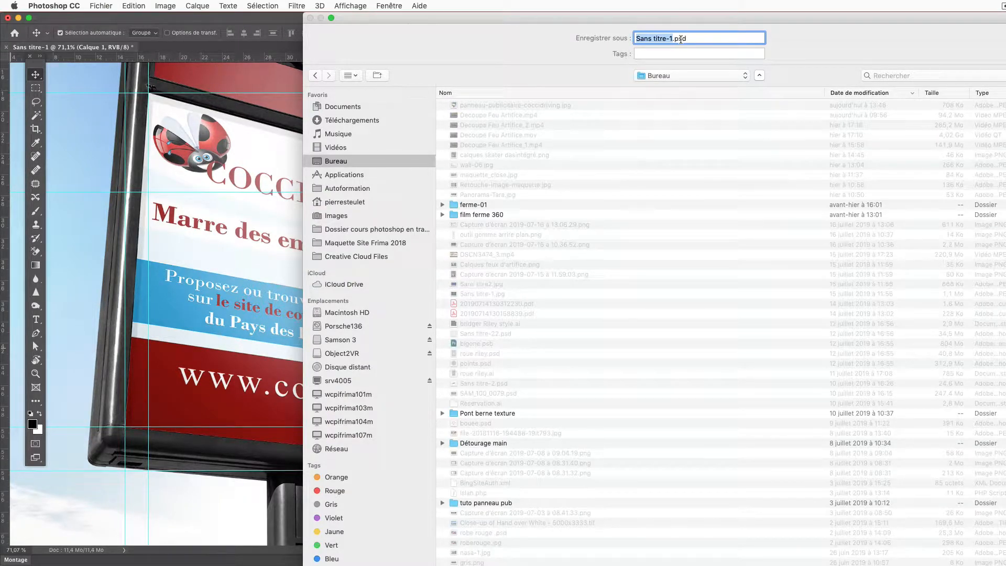
text(Panneau Pub)
key(Return)
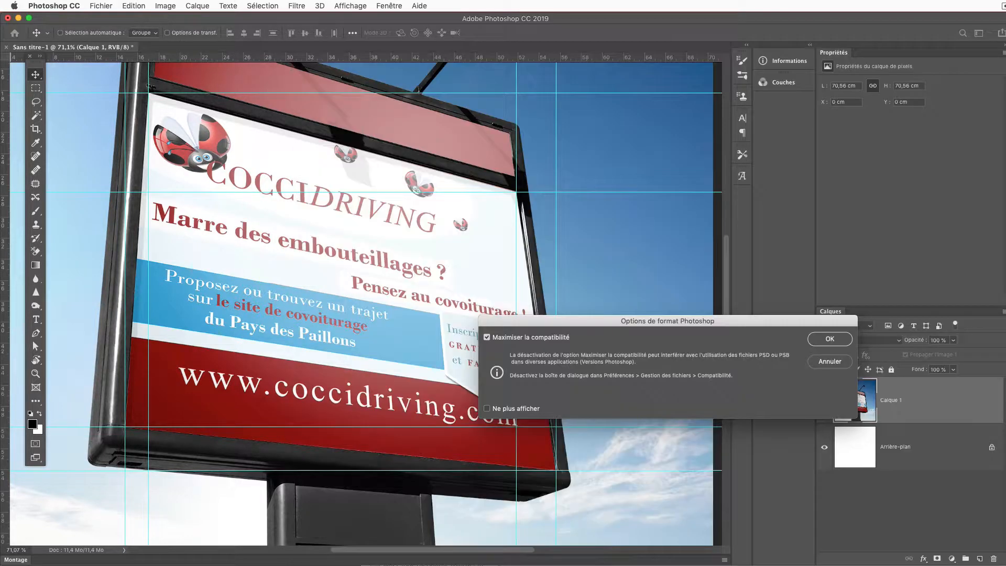
click(840, 340)
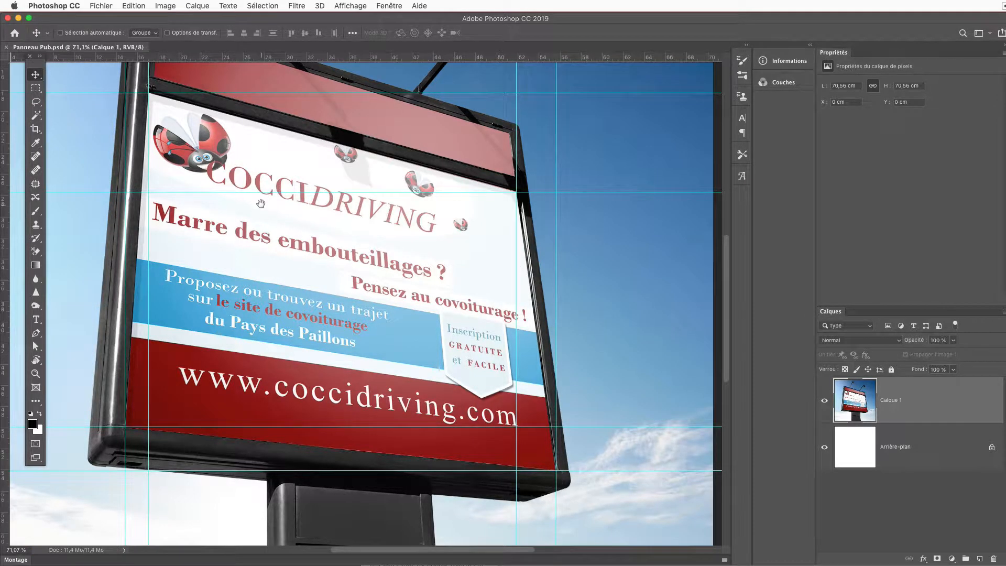
- Perspective-crop the image to the four poster corners marked by the guides, straightening the COCCIDRIVING poster
scroll(260, 204, up, 3)
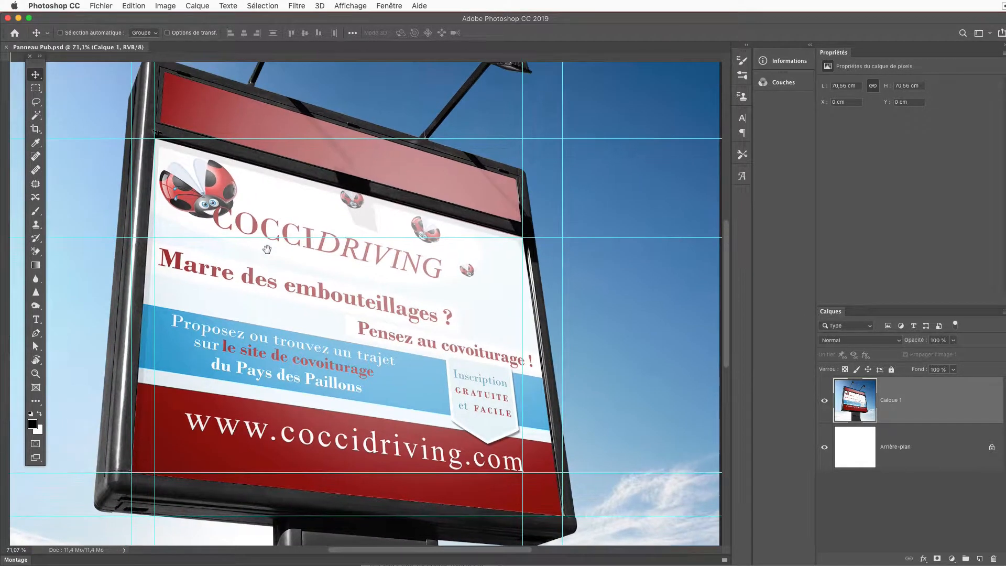
click(41, 130)
click(121, 138)
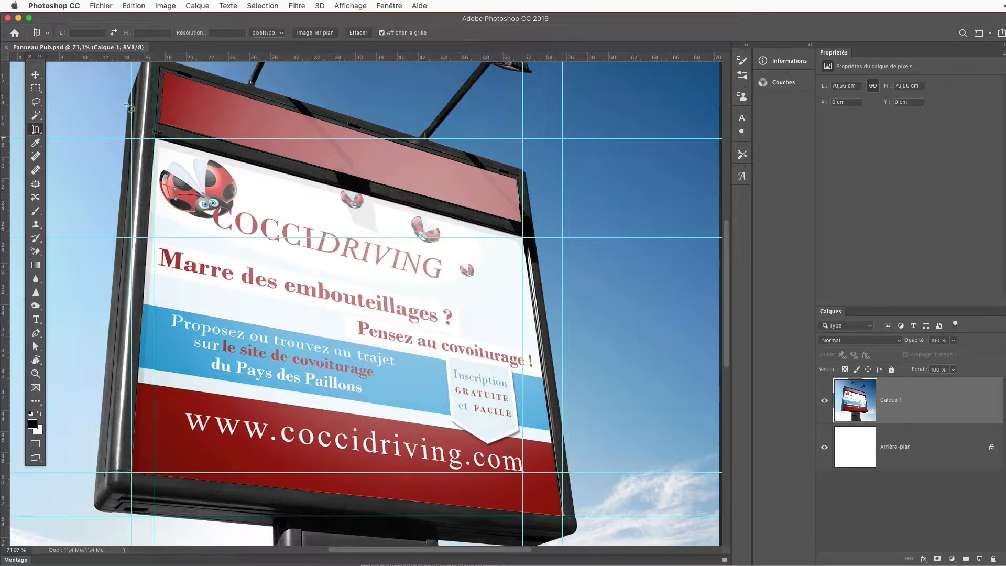
click(155, 138)
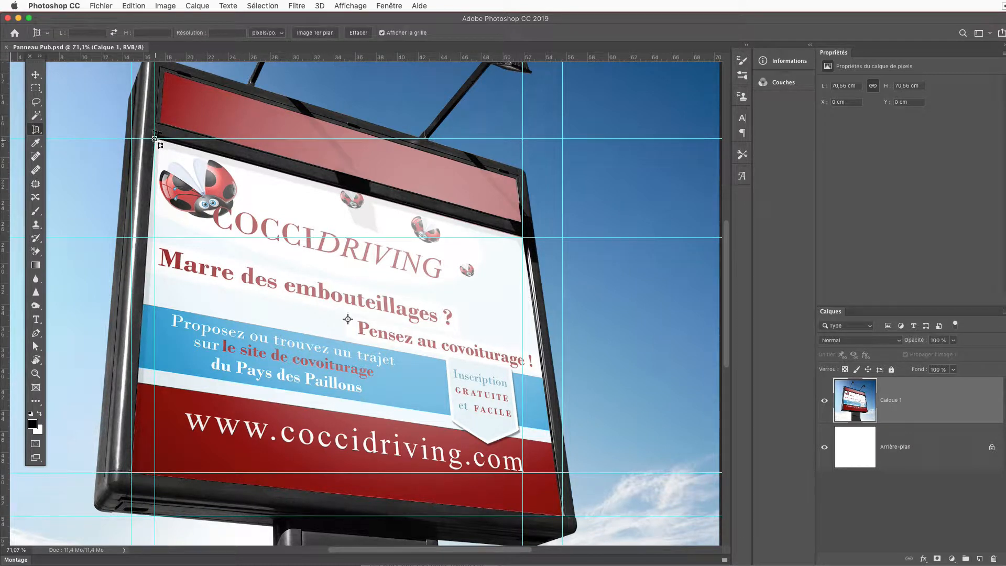
click(131, 471)
click(562, 515)
click(540, 189)
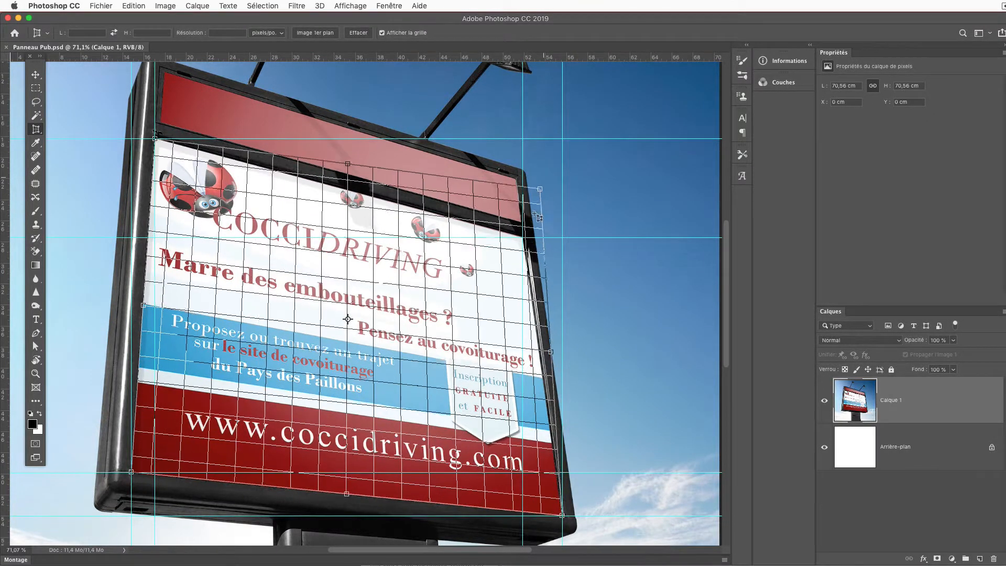
drag(539, 189, 522, 237)
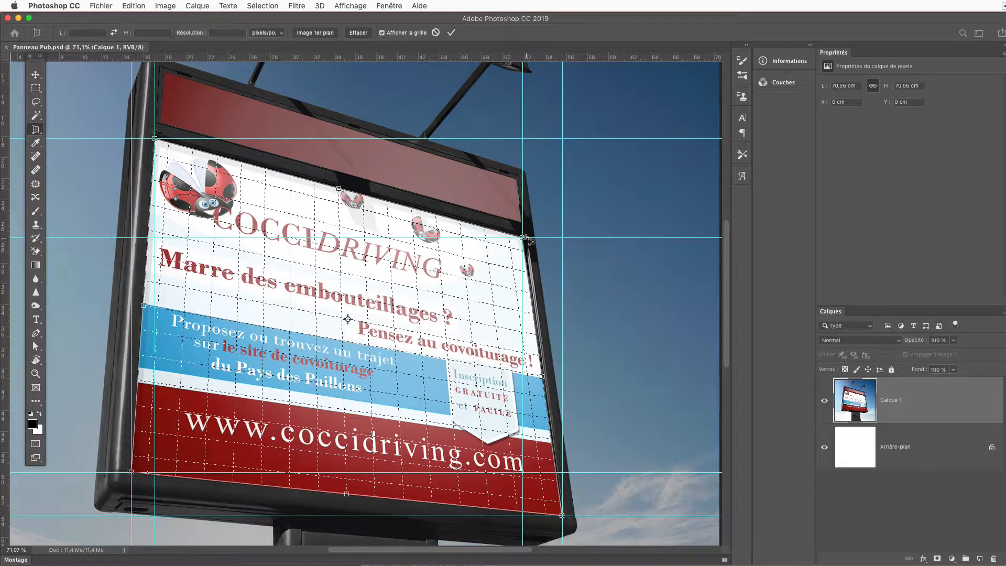
key(Return)
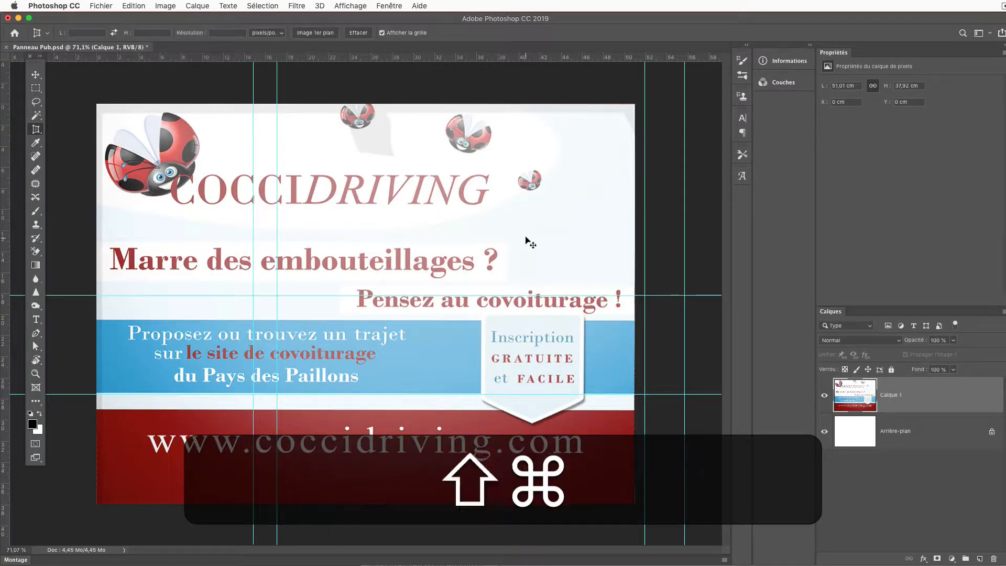
- Save a copy of the cropped poster in the Bureau folder as Pub.psd with maximised compatibility
key(super+shift+s)
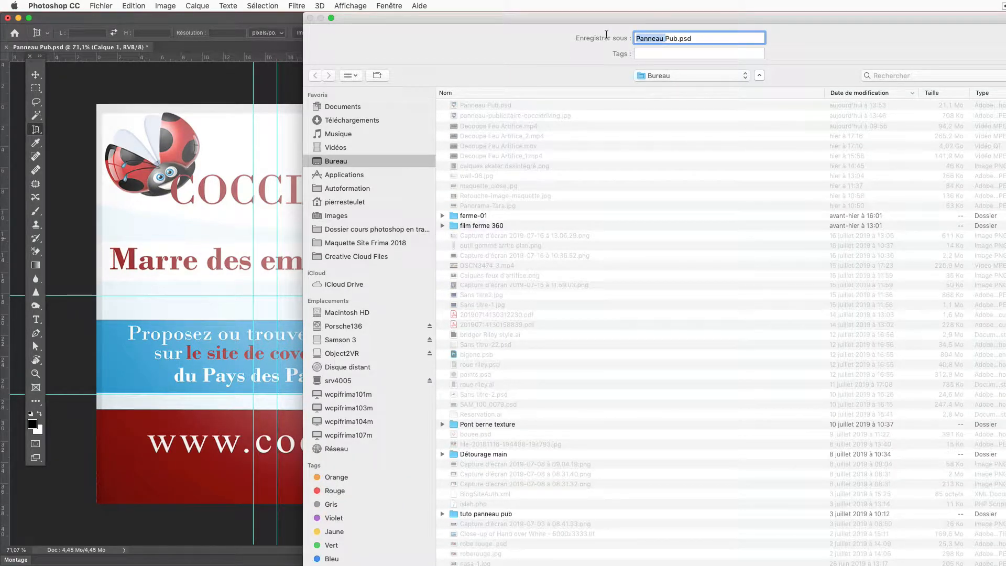
key(BackSpace)
key(Return)
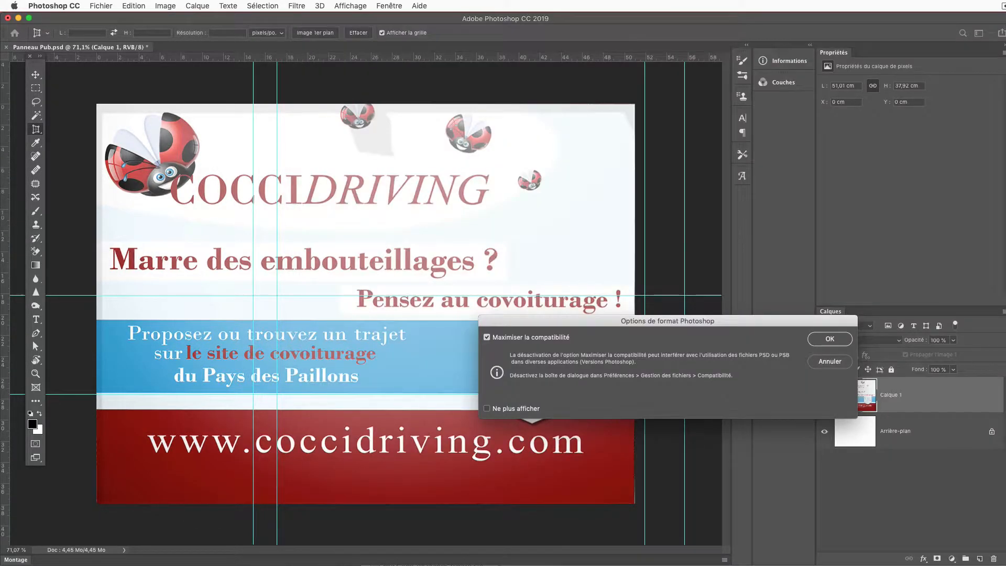
click(830, 337)
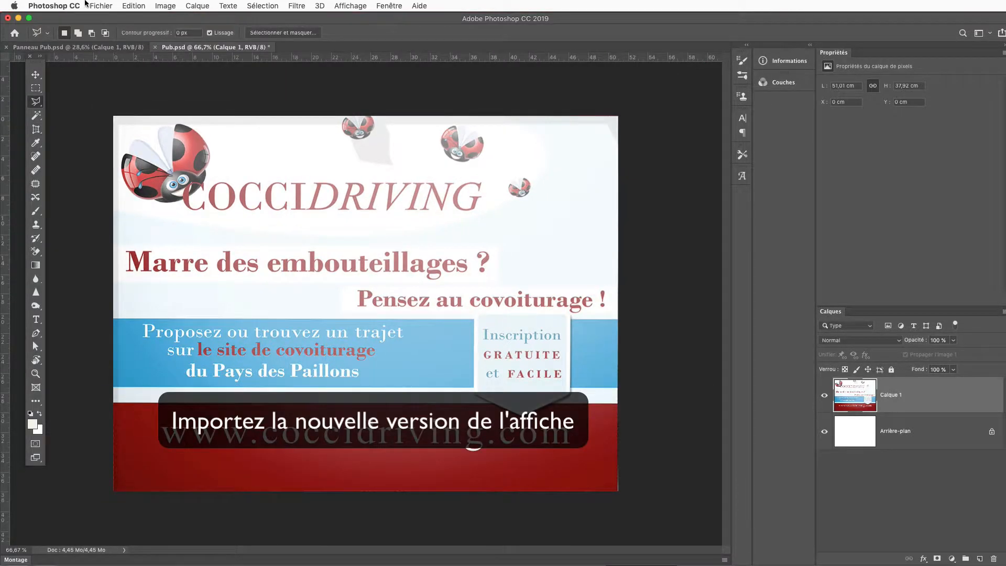
- Place inspiration-affiche-publicitaire-45.jpg as an embedded image over the straightened poster
click(100, 6)
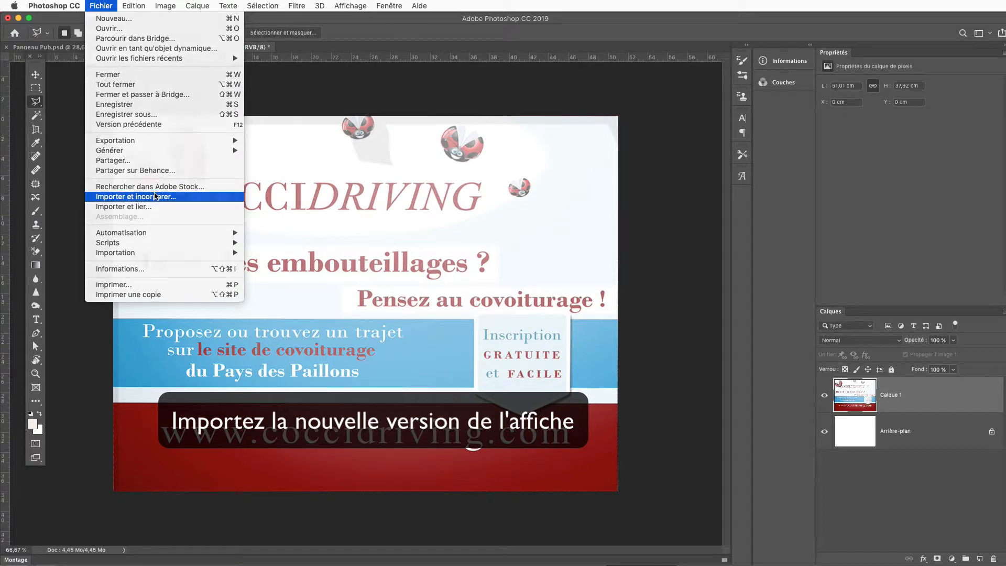
click(136, 196)
double_click(541, 158)
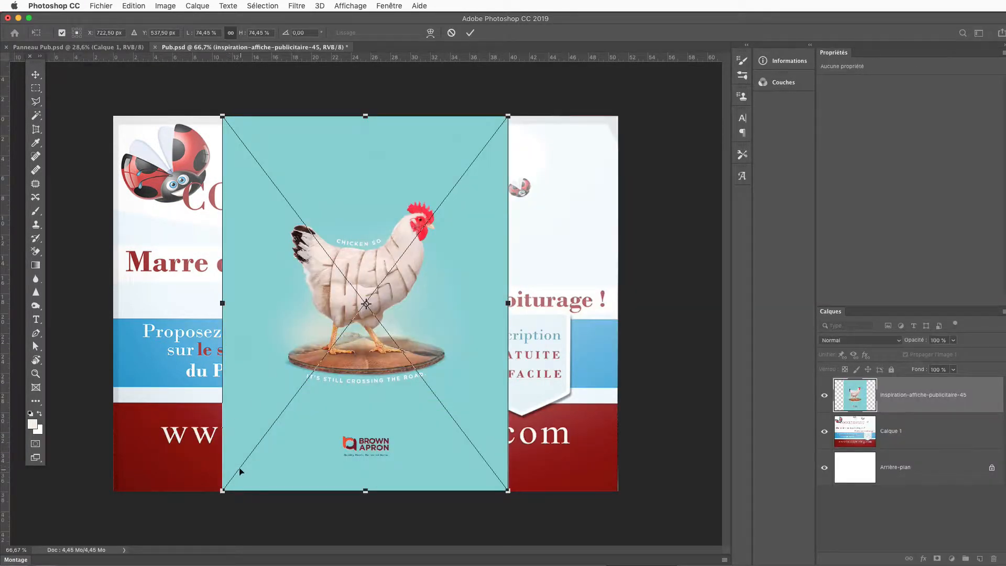
- Scale the placed chicken poster to about 137.5% and move it down to Y 600 px so it covers the whole canvas
drag(222, 488, 13, 565)
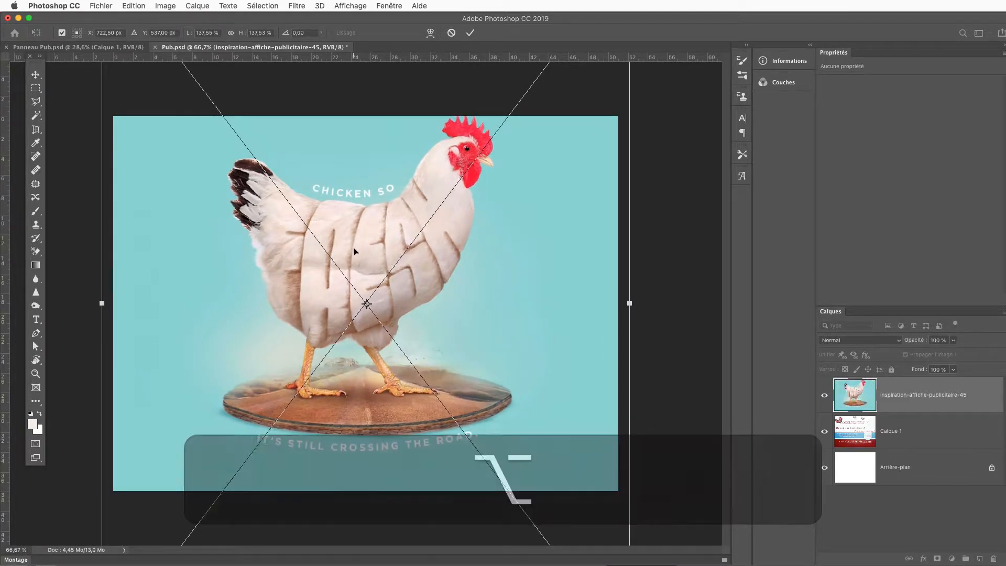
drag(354, 245, 355, 267)
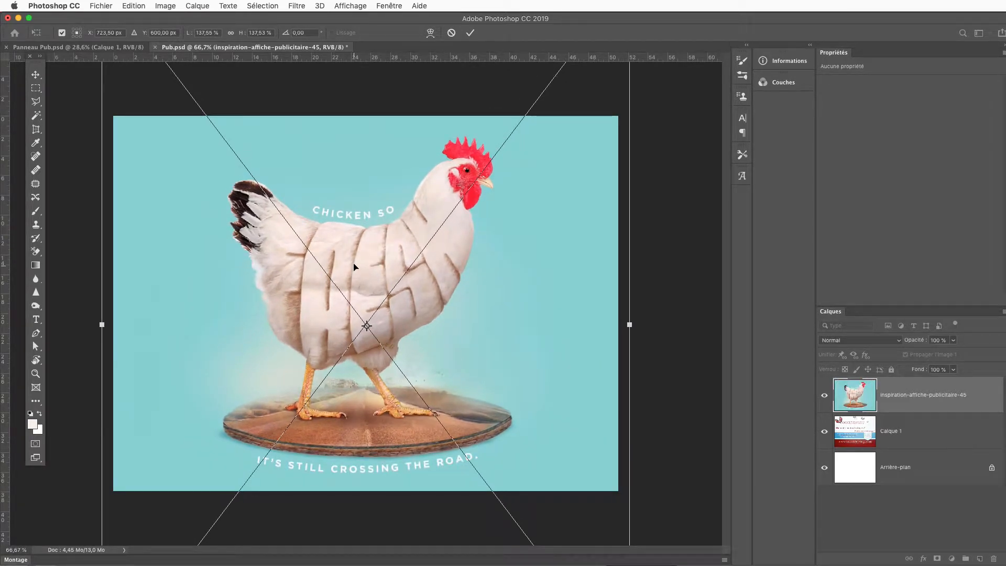
key(Return)
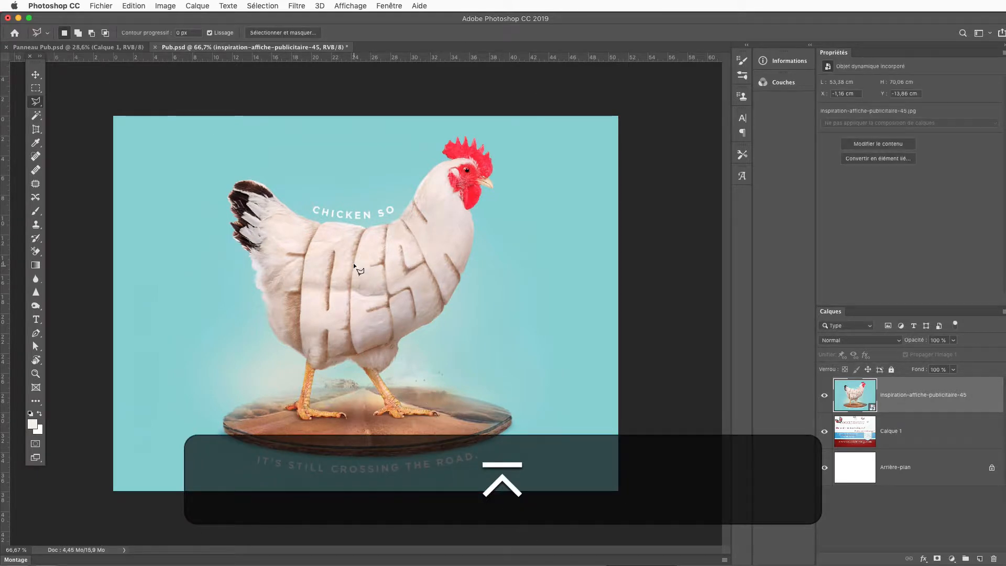
- Save and close Pub.psd, and show the guides in Panneau Pub.psd
key(super)
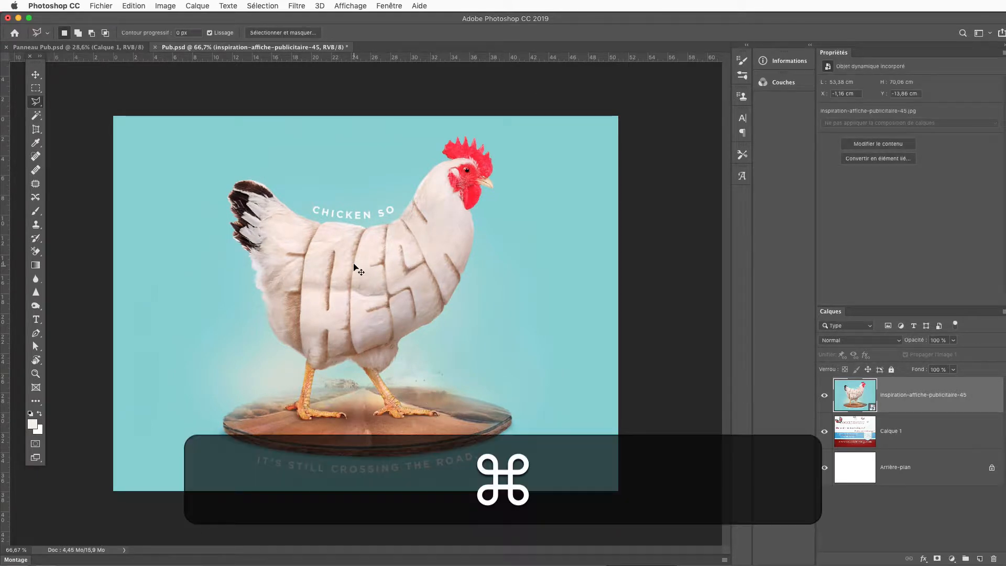
key(super+w)
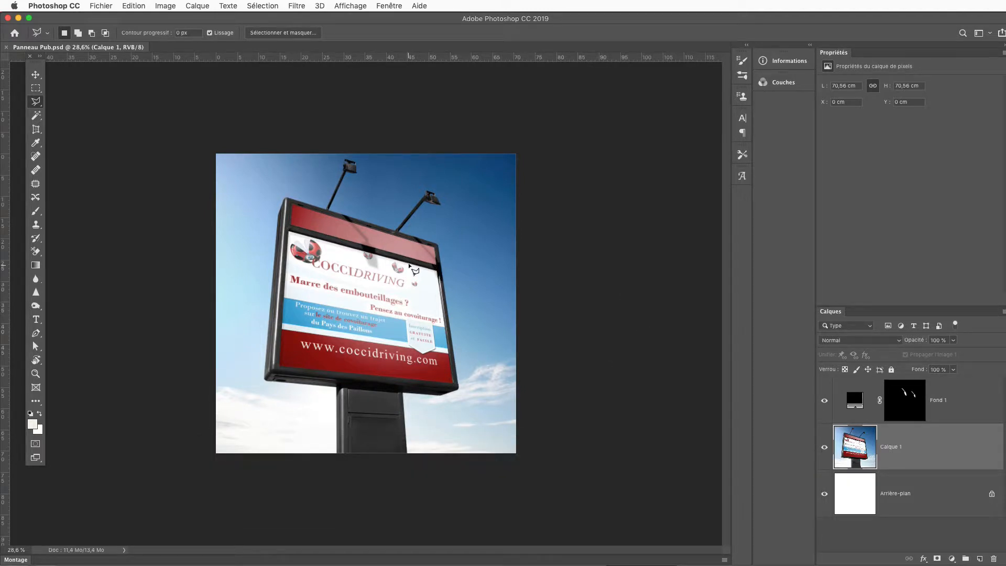
key(super+semicolon)
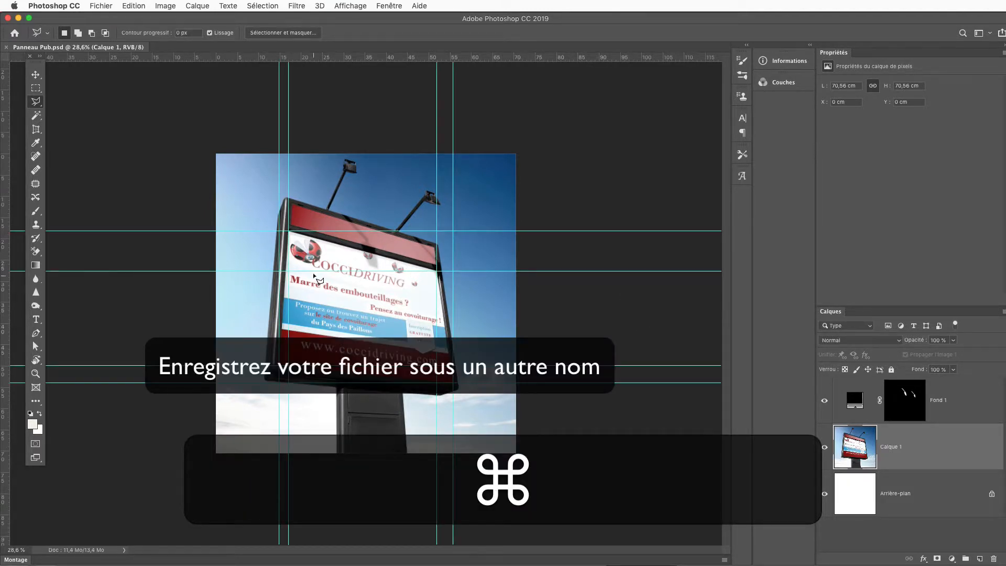
- Place Pub.psd as an embedded image above the billboard photo layer in Panneau Pub.psd
click(100, 6)
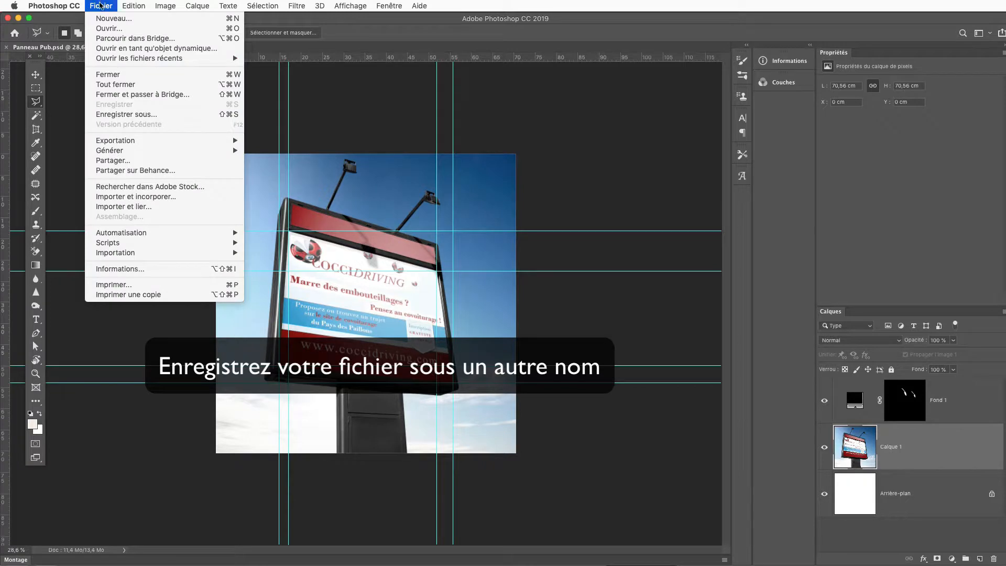
click(132, 196)
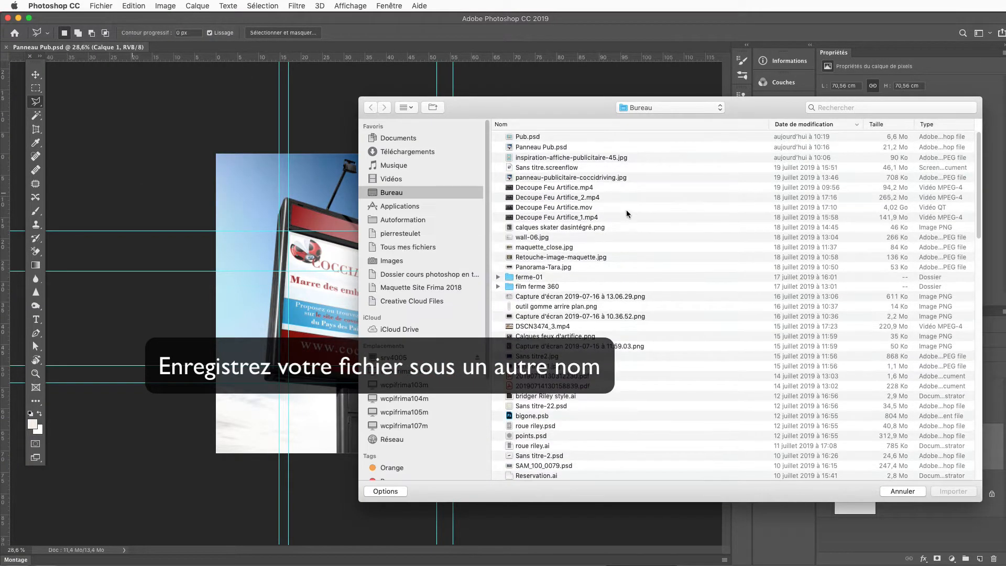
click(550, 137)
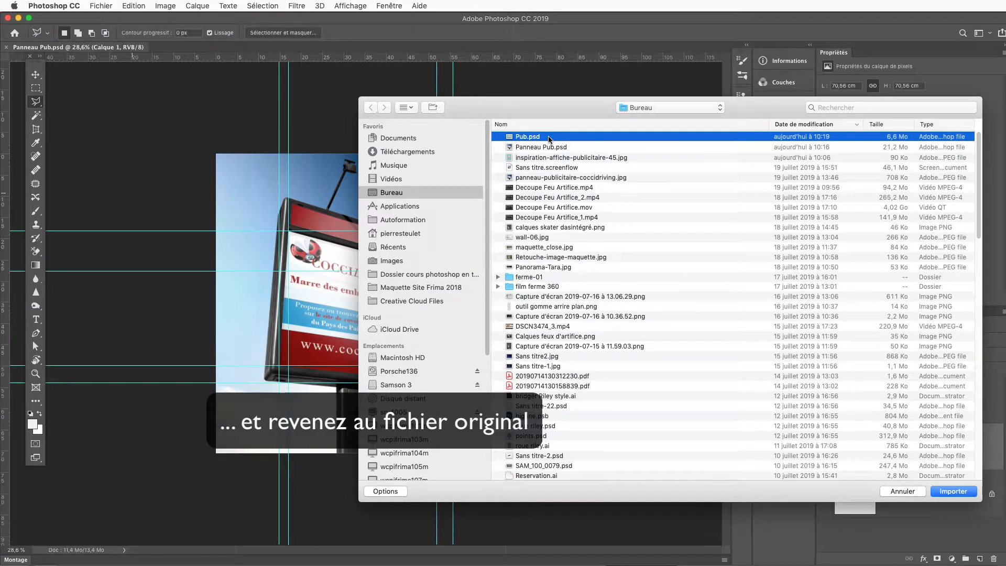
double_click(549, 137)
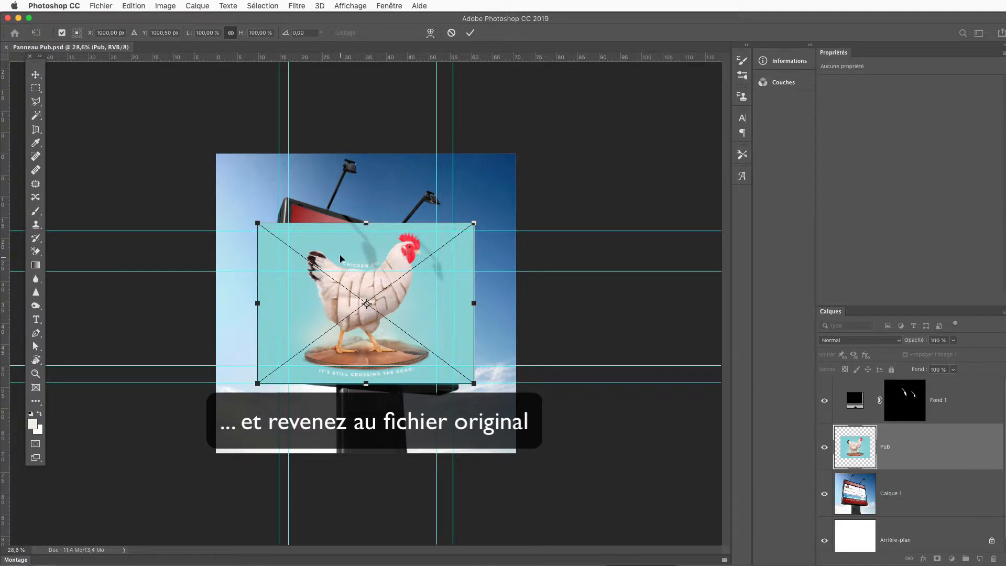
- Align the placed poster's top-left corner with the panel's guide intersection, and distort its bottom-left corner to the matching guide intersection
drag(340, 258, 375, 269)
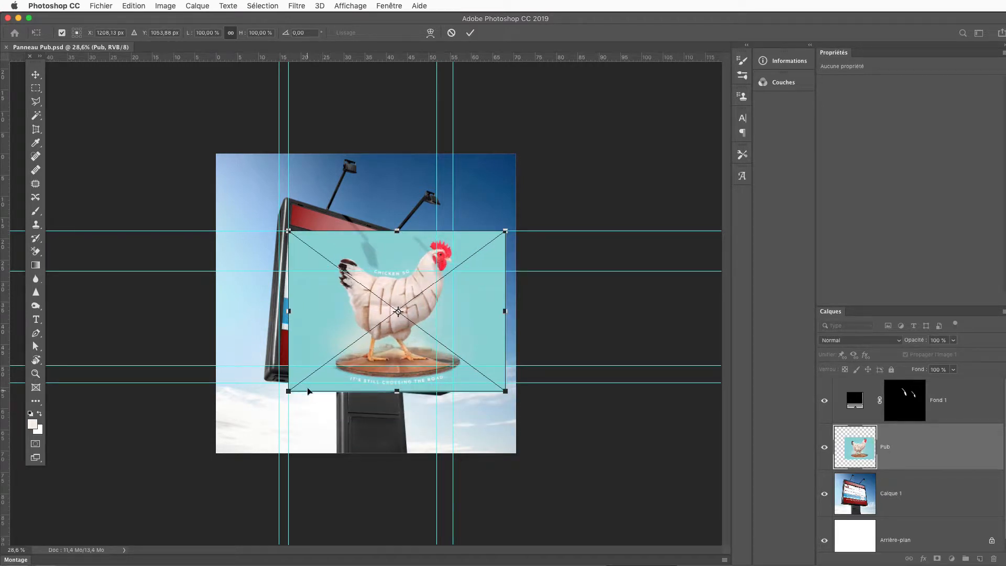
key(alt)
key(super)
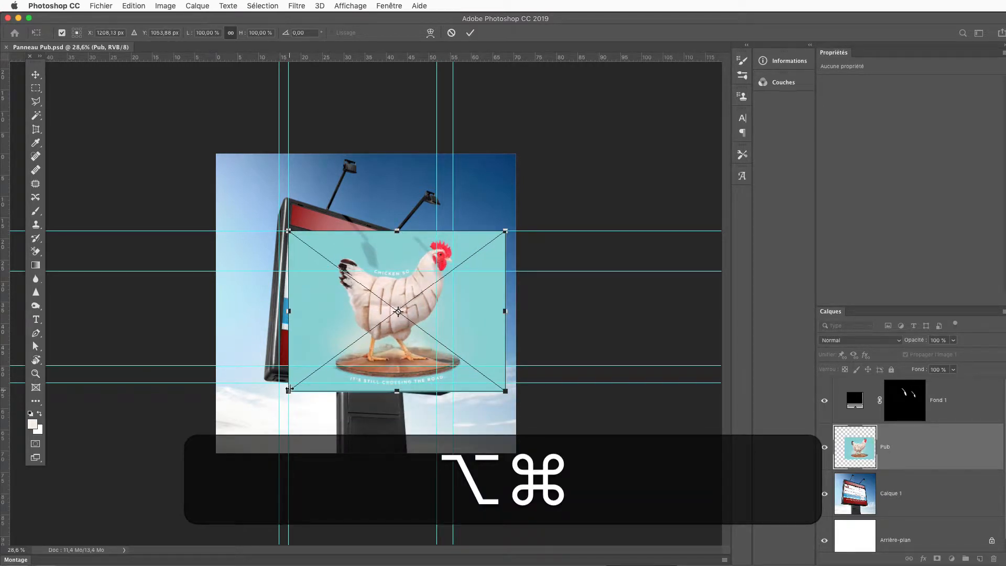
scroll(291, 386, up, 5)
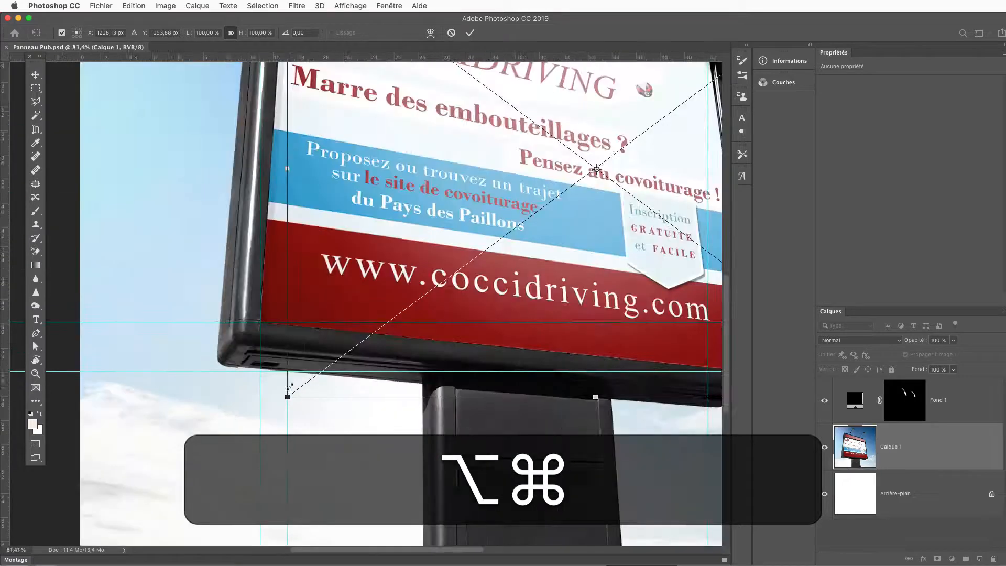
drag(295, 373, 241, 281)
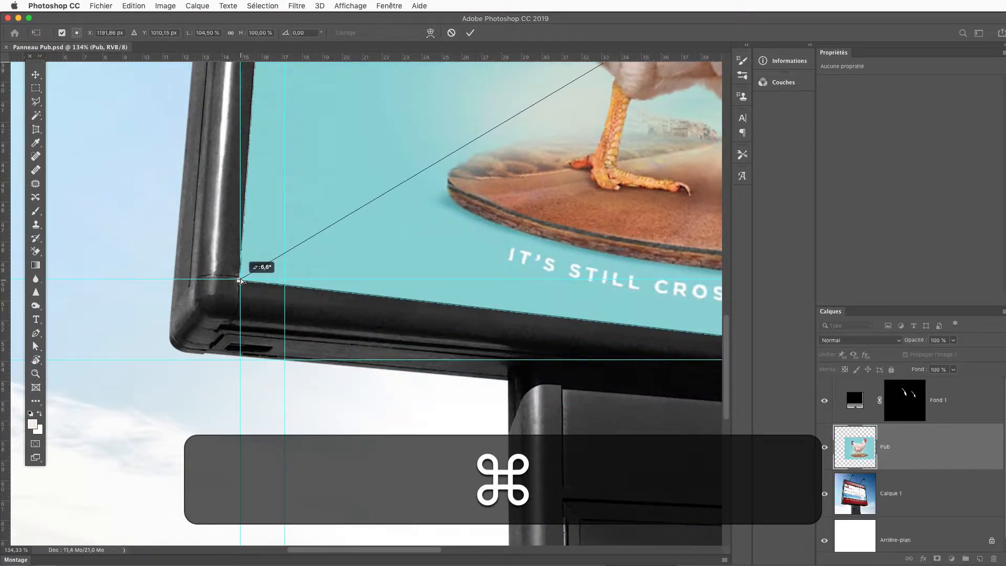
- Distort the poster's bottom-right corner onto the guide intersection at the billboard panel's lower-right inner corner
drag(459, 371, 87, 370)
scroll(87, 370, right, 3)
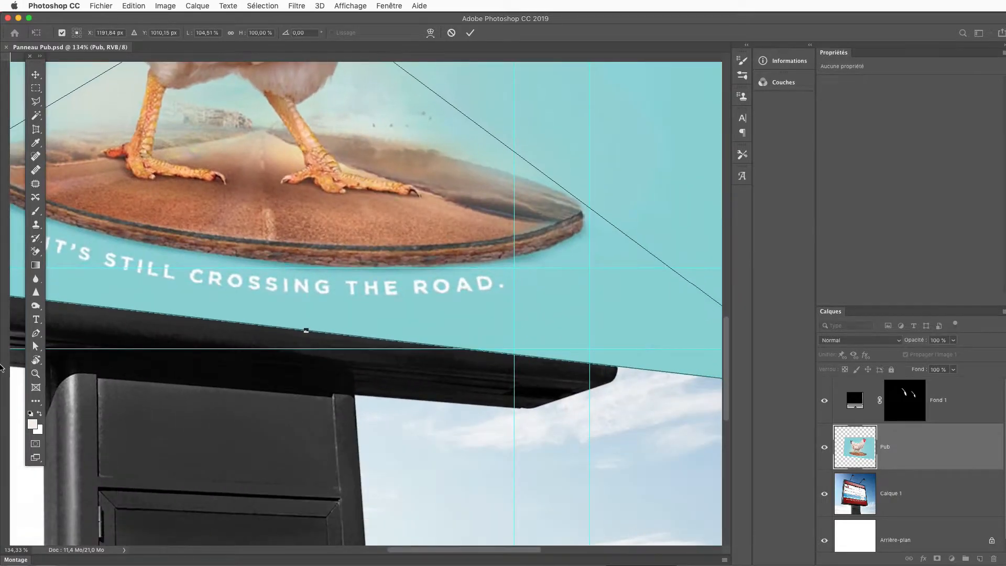
scroll(442, 370, right, 5)
scroll(443, 370, down, 1)
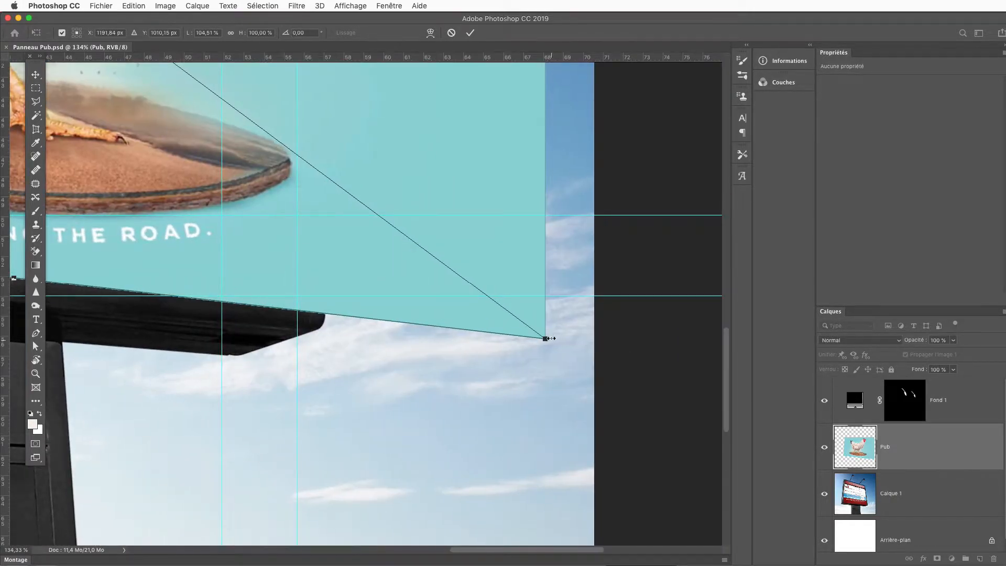
key(alt)
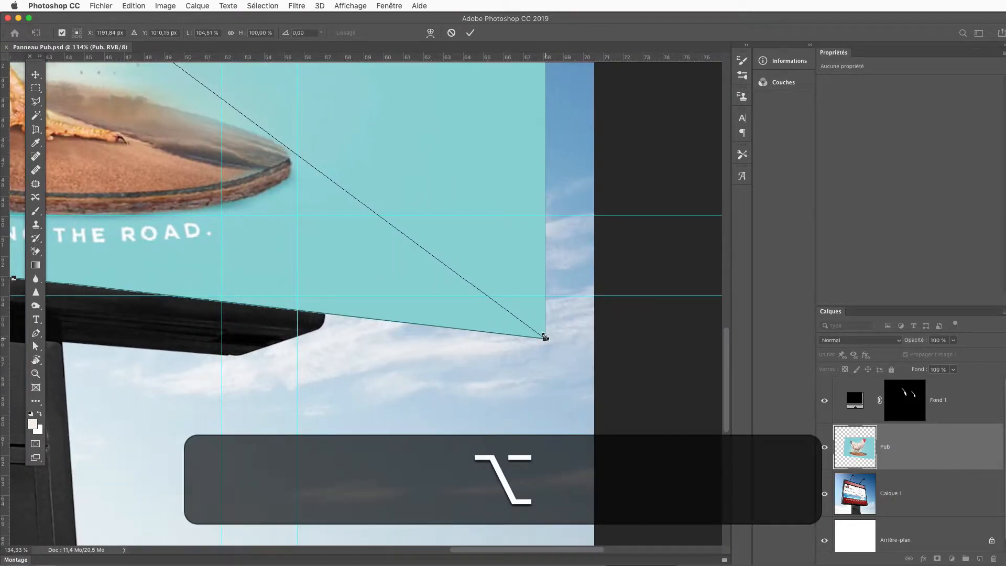
key(super)
drag(544, 338, 299, 296)
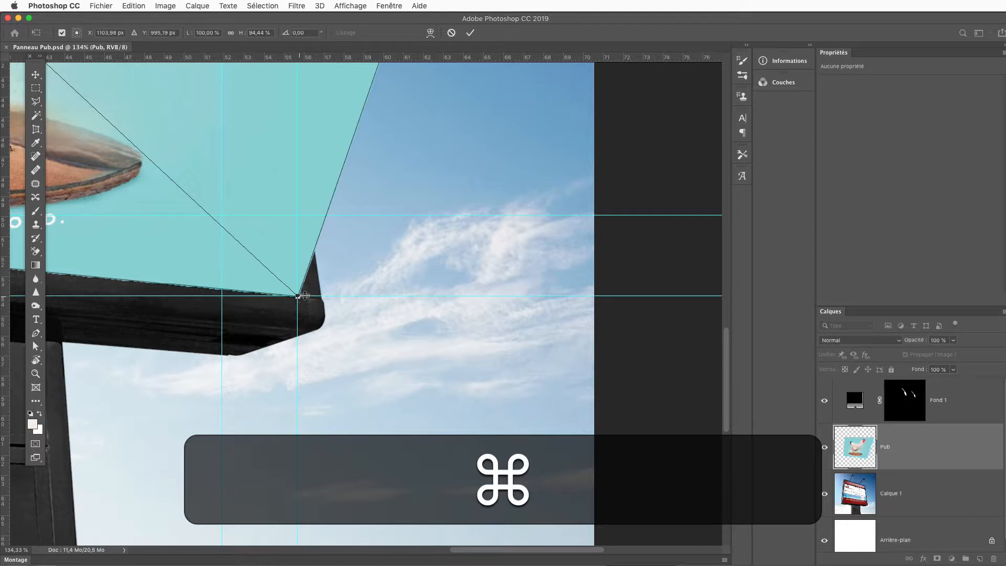
- Distort the poster's top-right corner onto the guide intersection at the panel's upper-right inner corner, and apply the transformation
scroll(487, 167, up, 10)
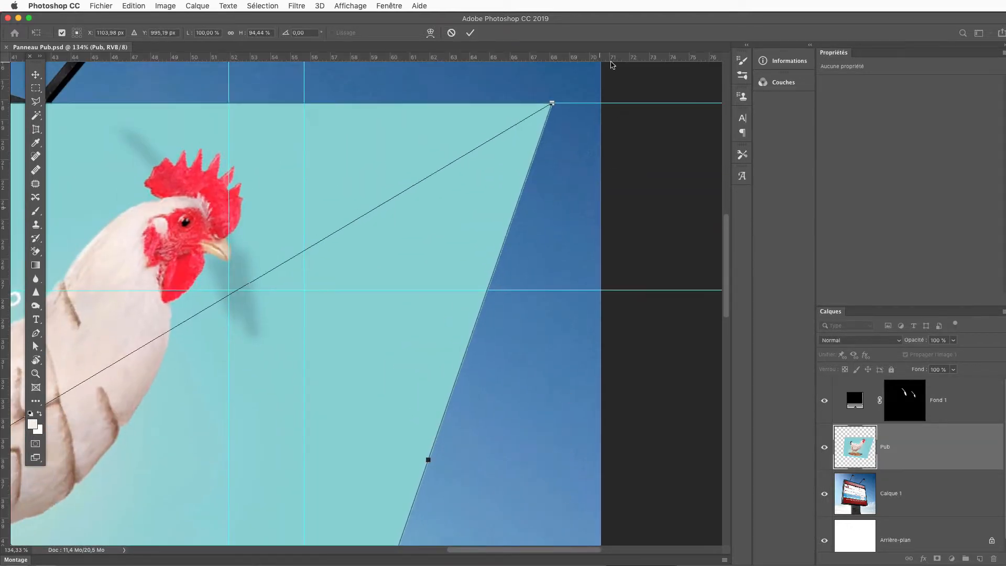
drag(551, 105, 228, 291)
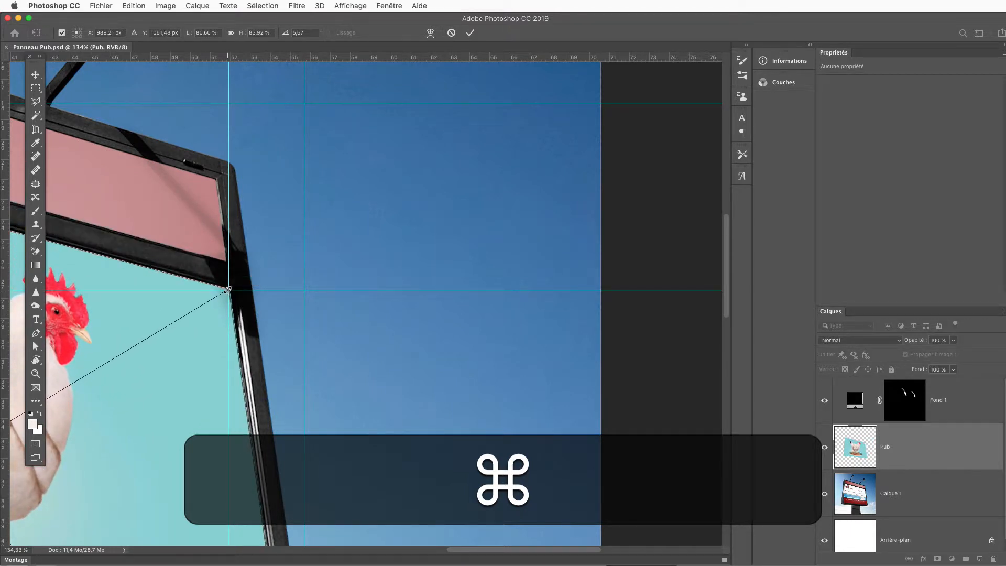
key(Return)
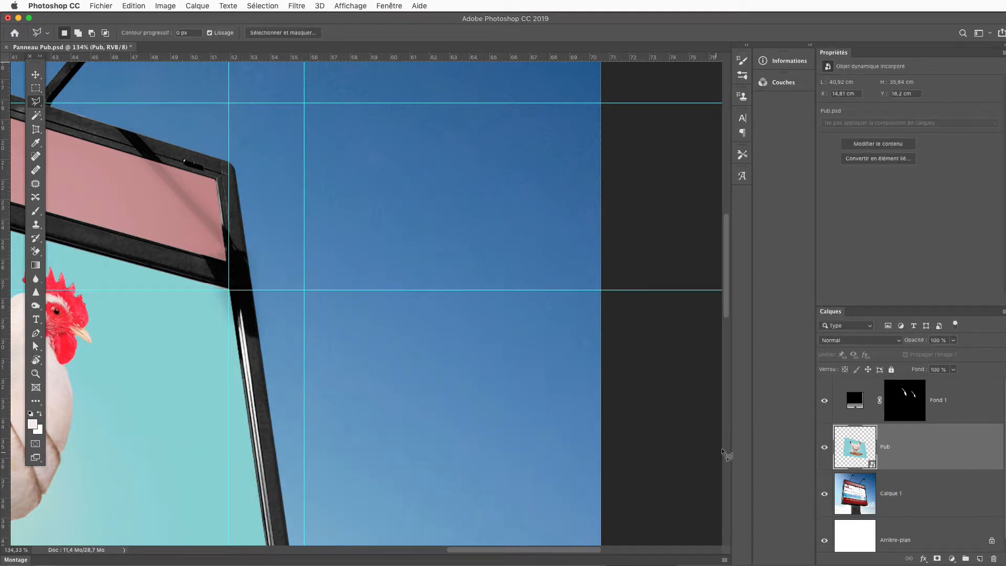
- Compare the billboard with the Fond 1 shadow layer and the Pub layer off and on, leaving Pub hidden and Fond 1 visible
drag(334, 422, 731, 460)
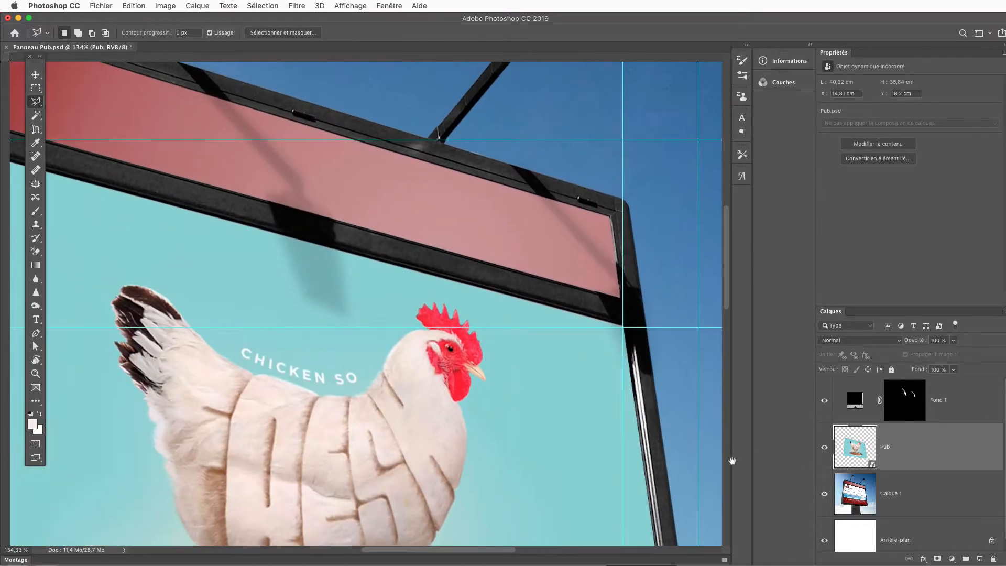
click(824, 401)
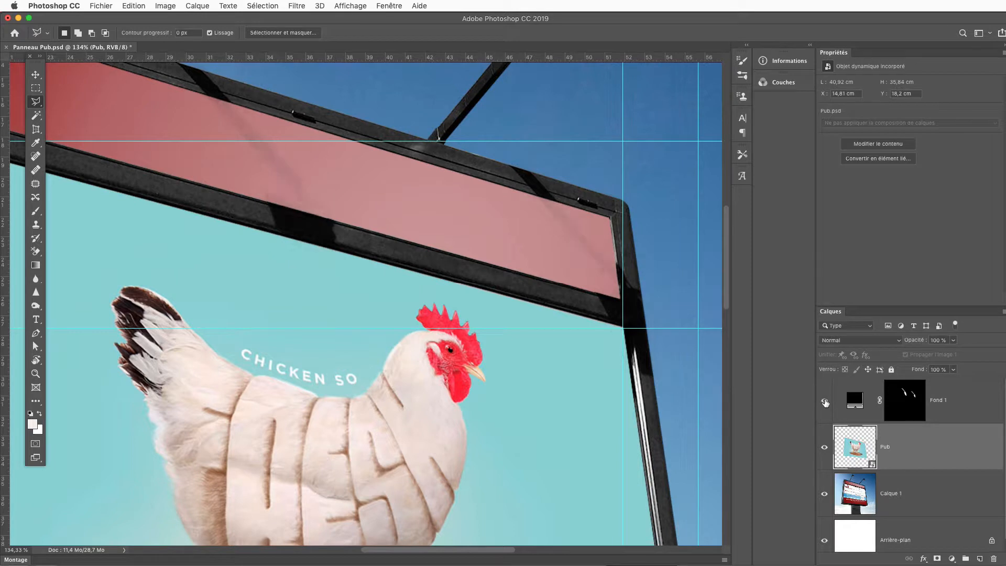
click(825, 401)
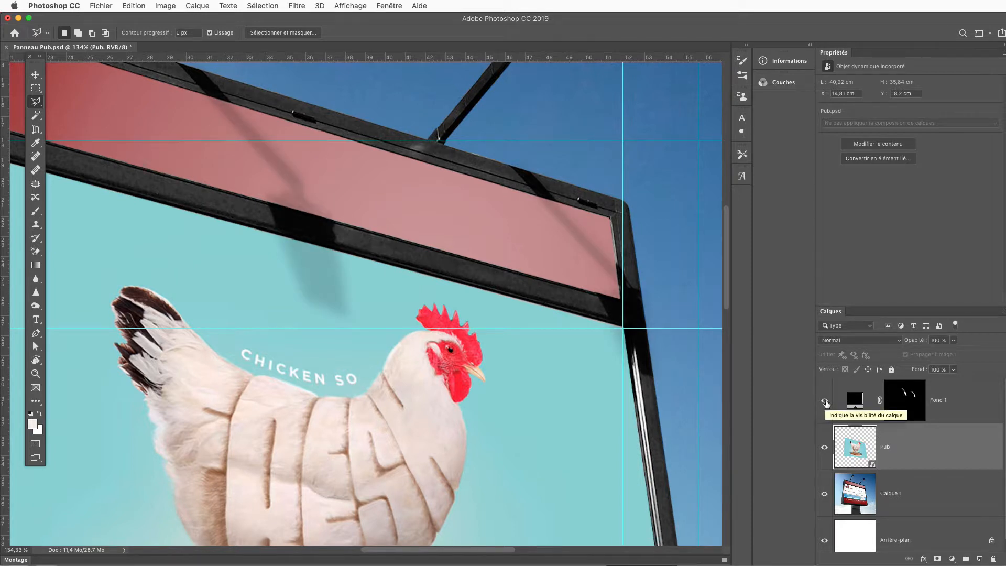
click(824, 447)
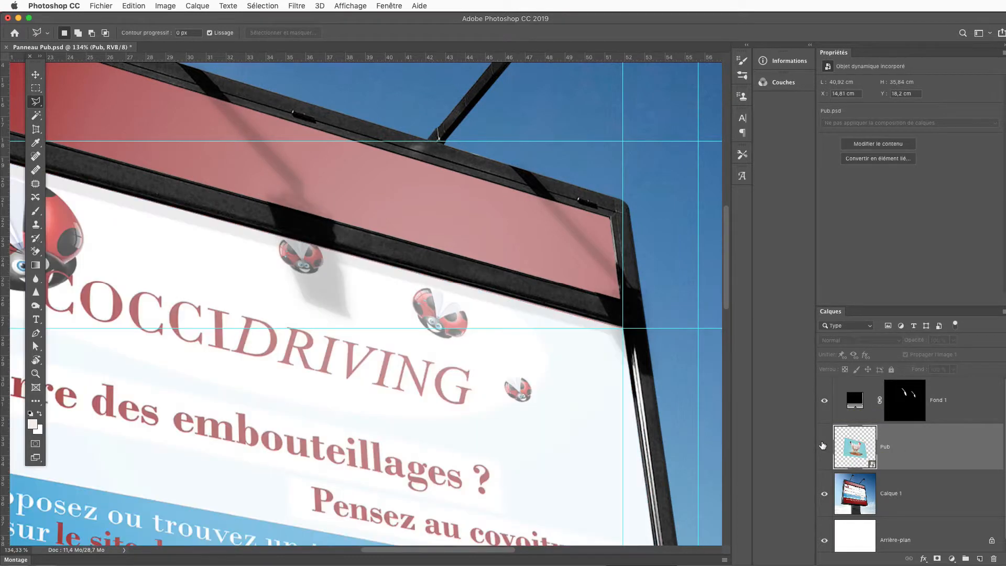
click(824, 445)
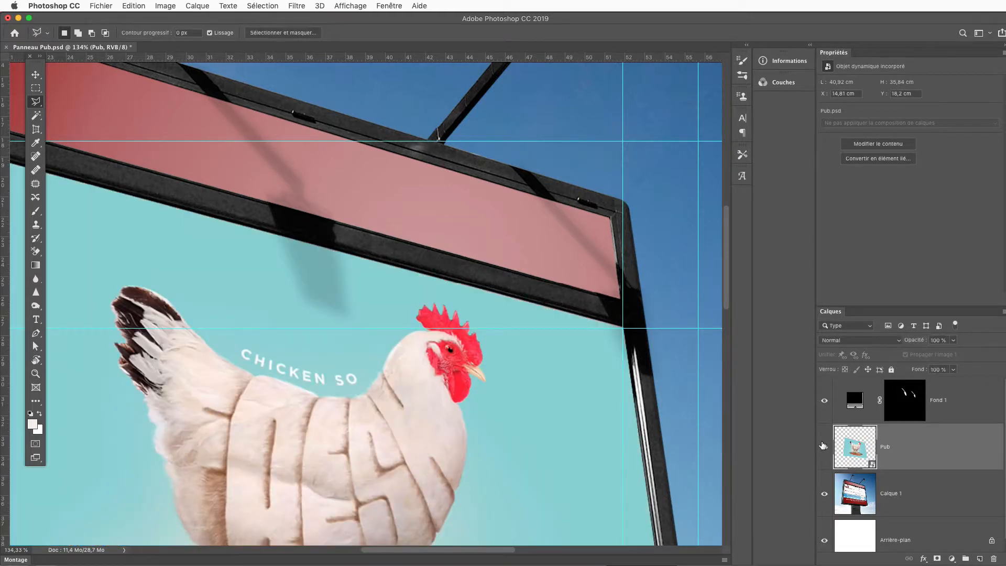
click(823, 446)
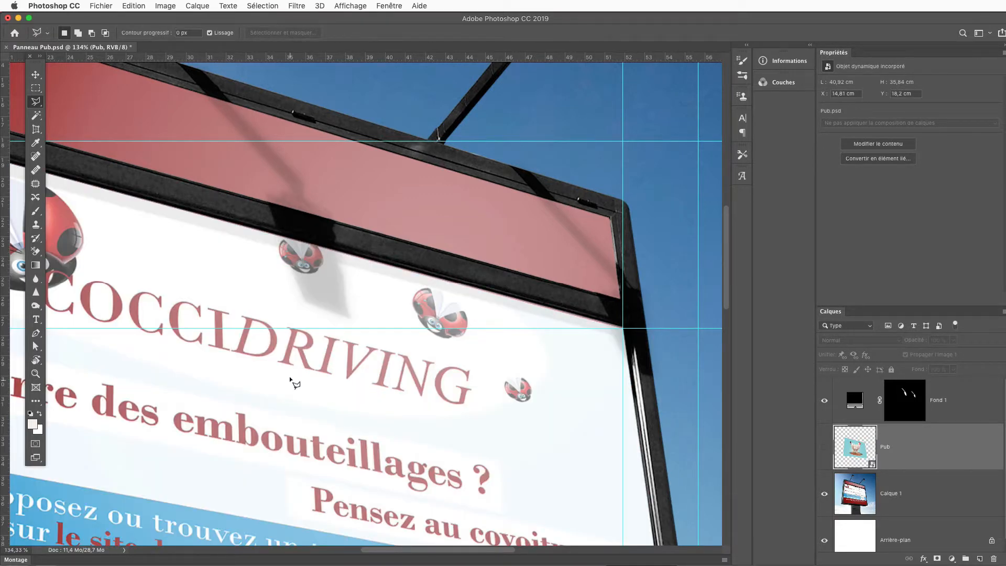
click(823, 400)
click(823, 401)
- Outline a thin polygonal lasso selection over the shadow strip along the original poster's left and top inner edges
drag(304, 375, 535, 434)
key(super+r)
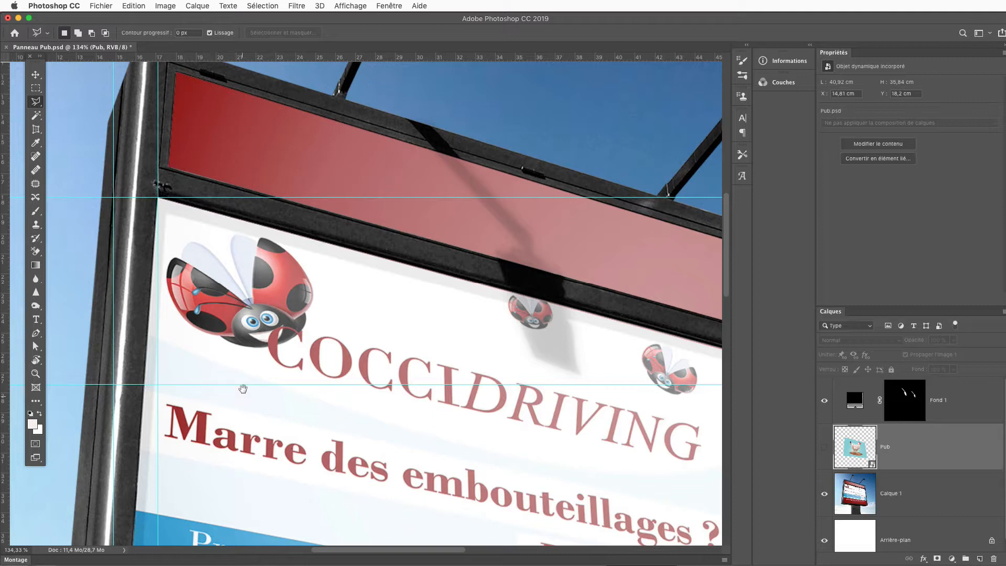
drag(241, 394, 254, 247)
key(super+r)
scroll(254, 247, down, 10)
key(super+r)
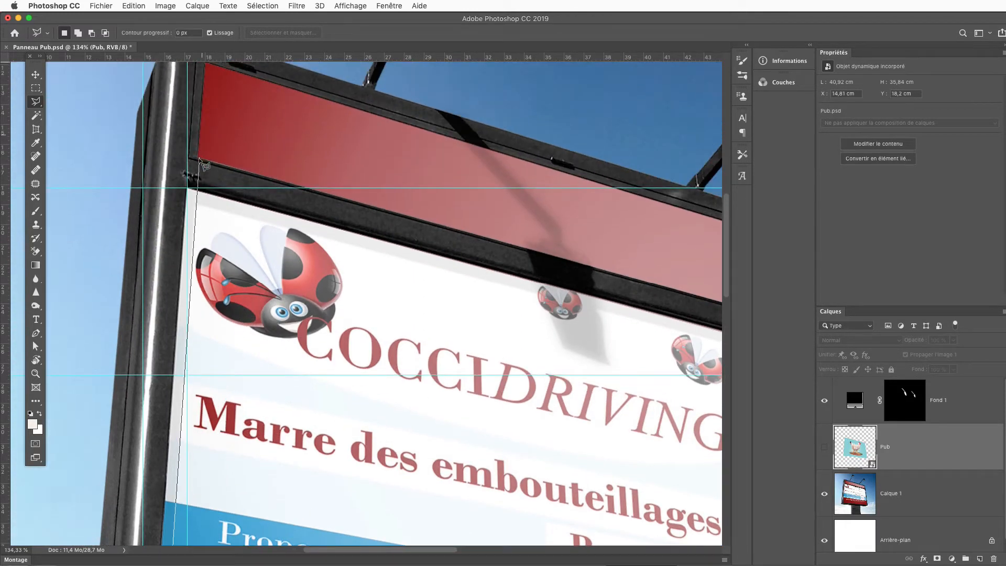
click(196, 202)
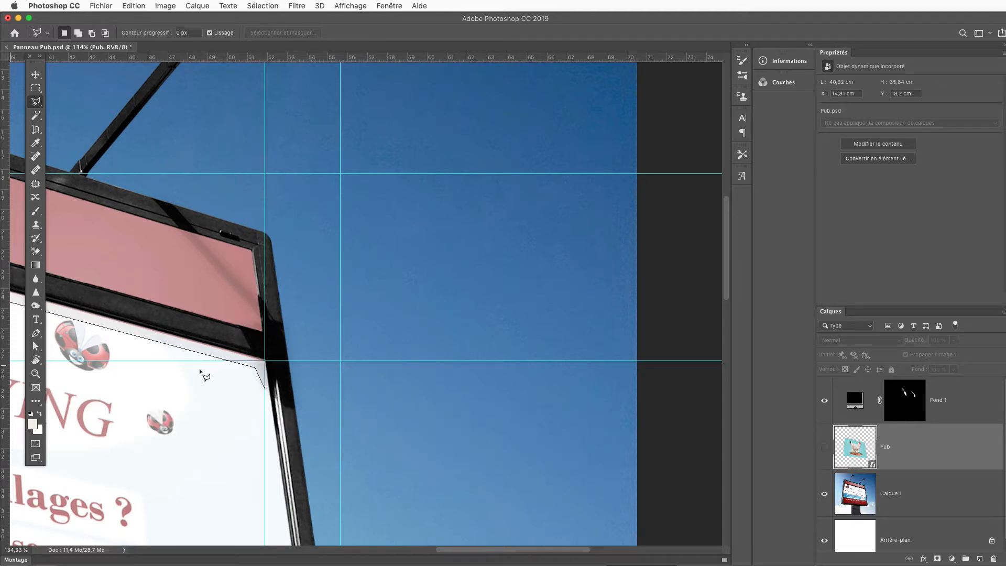
drag(204, 376, 460, 502)
drag(301, 444, 716, 505)
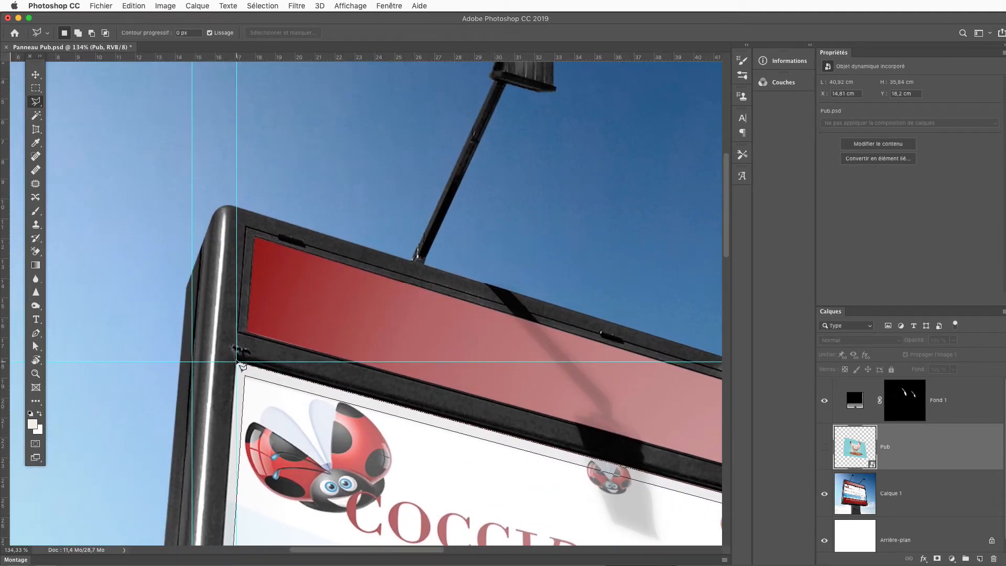
scroll(227, 545, down, 10)
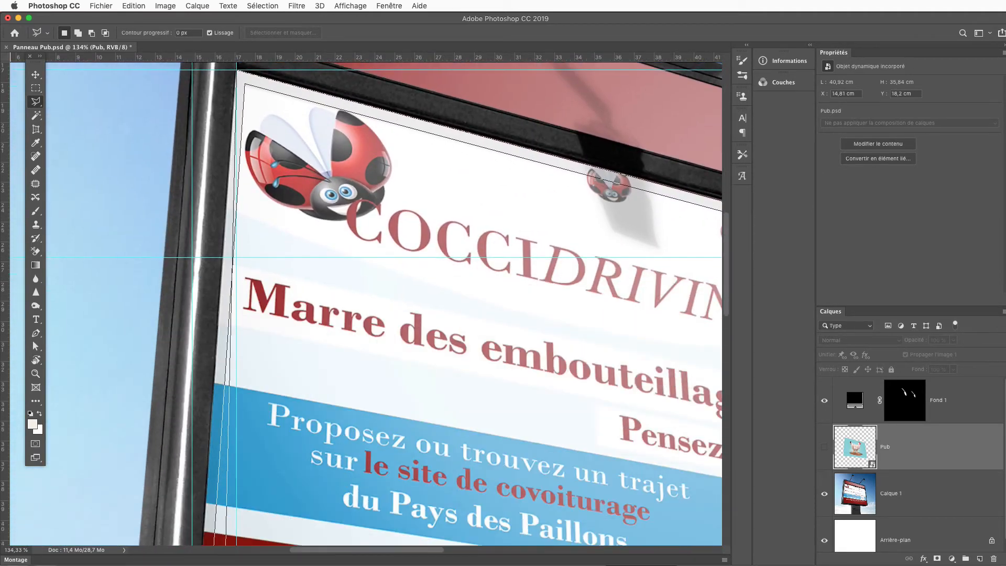
scroll(199, 423, down, 1)
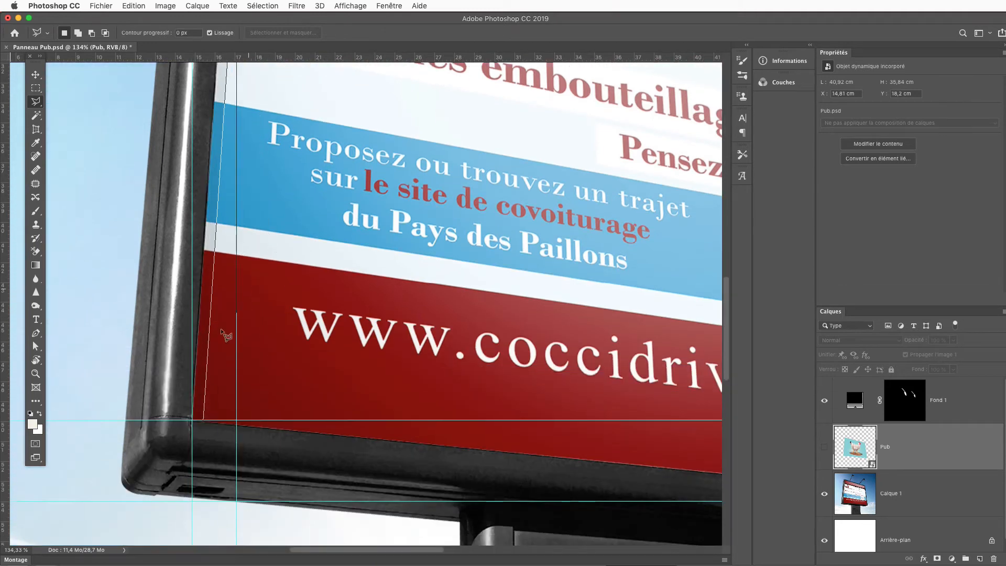
click(205, 420)
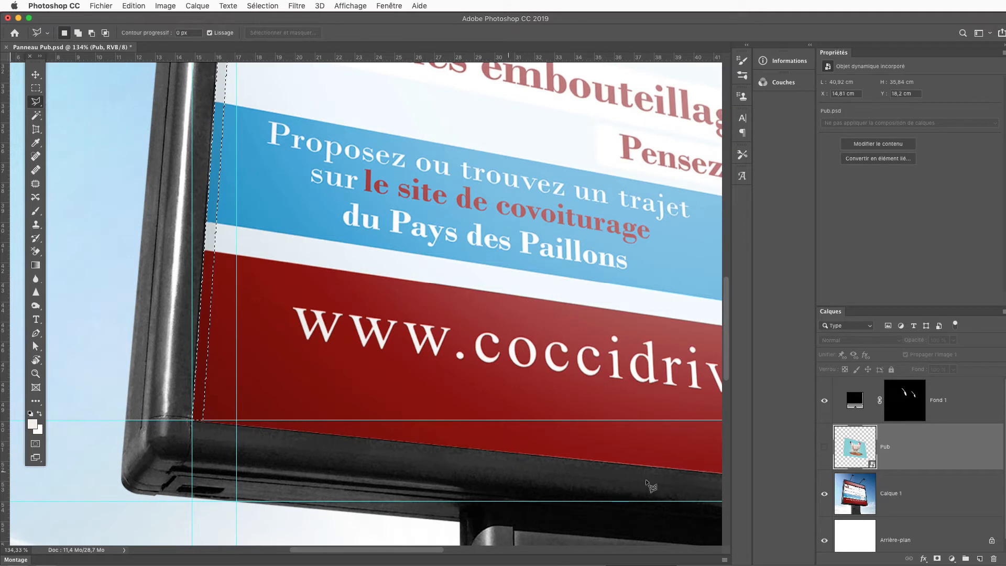
- Fill the selected strip with white on the Fond 1 layer's mask, show the Pub layer again and deselect
click(915, 400)
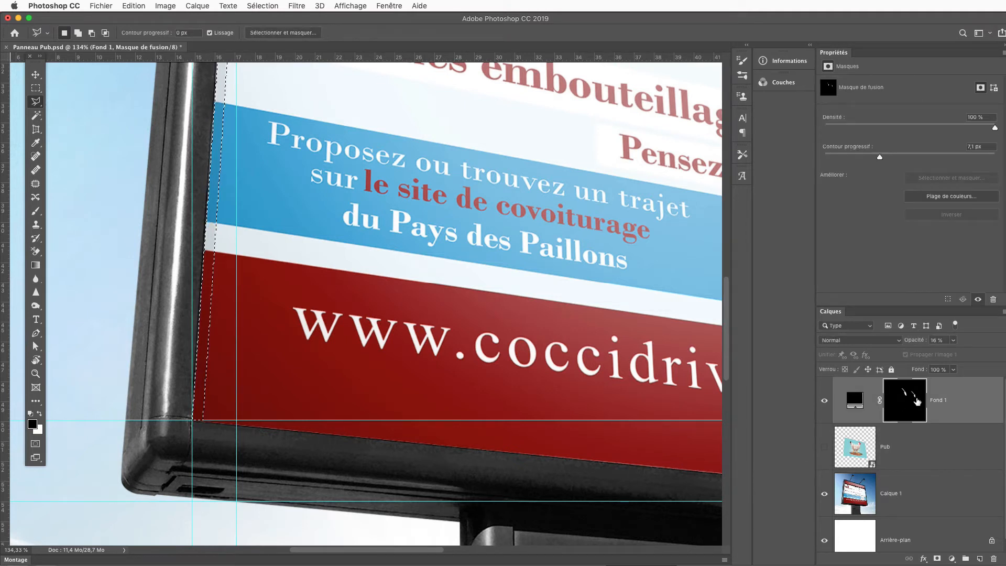
key(super+BackSpace)
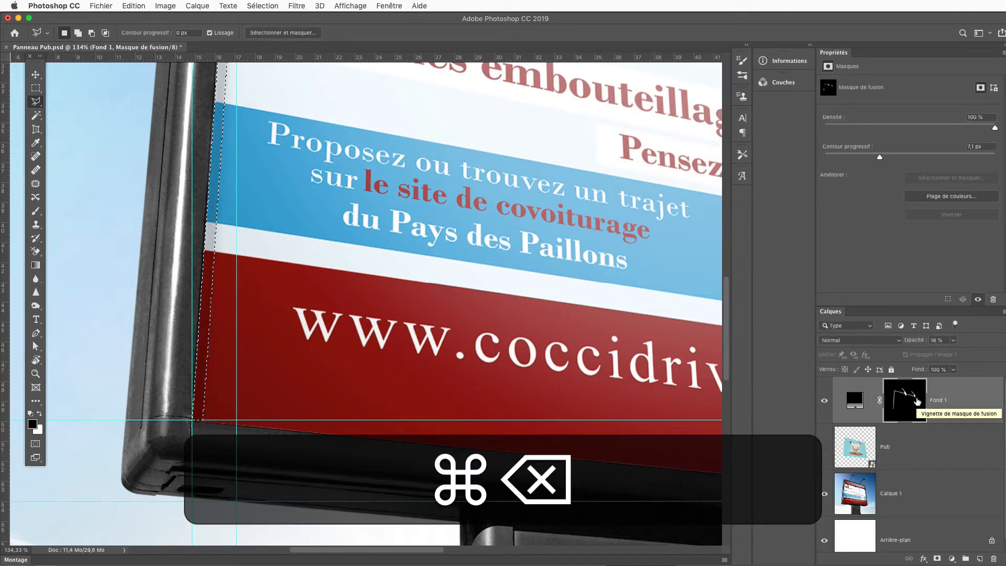
scroll(558, 267, down, 5)
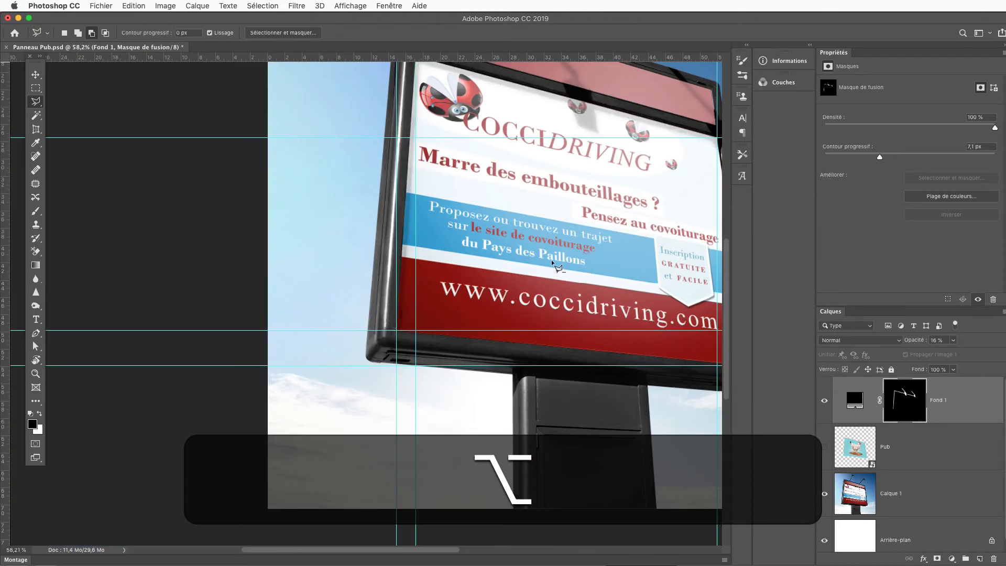
click(824, 447)
key(super+d)
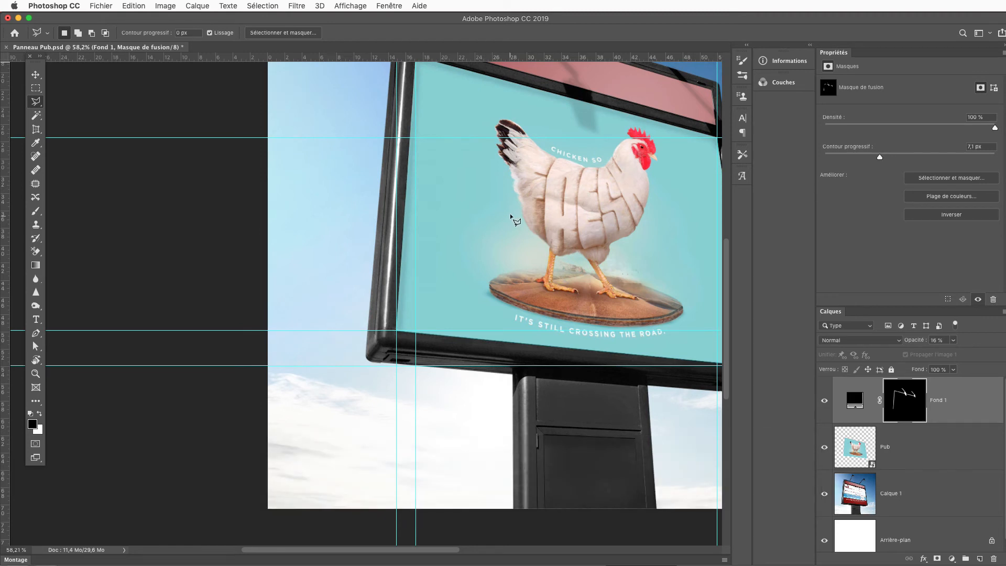
scroll(510, 213, up, 3)
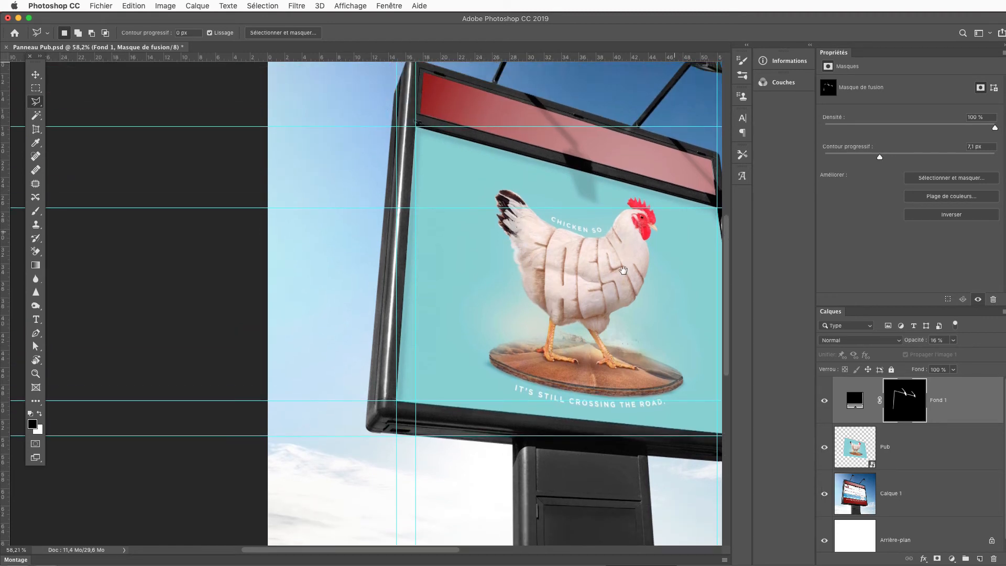
drag(623, 270, 391, 311)
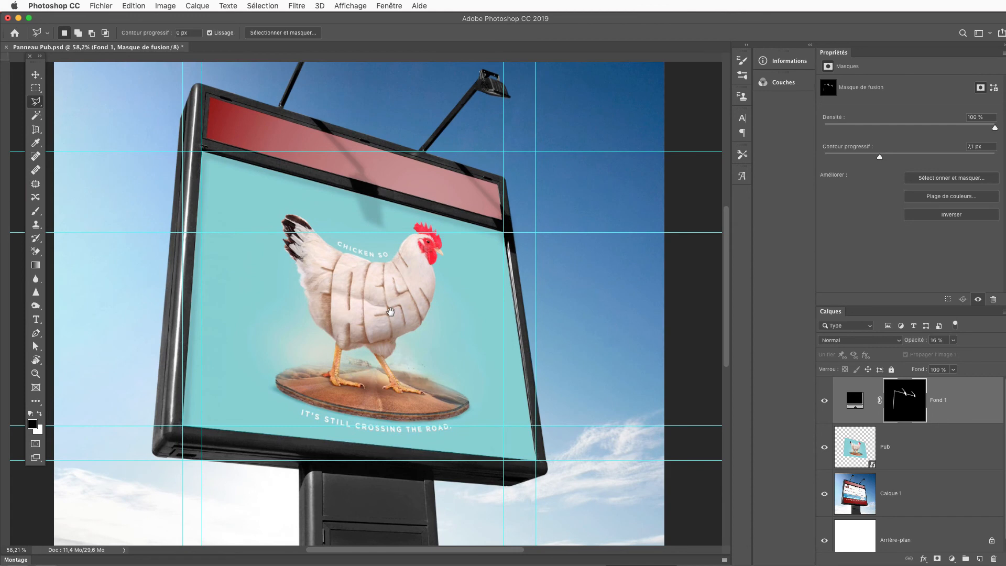
key(super+r)
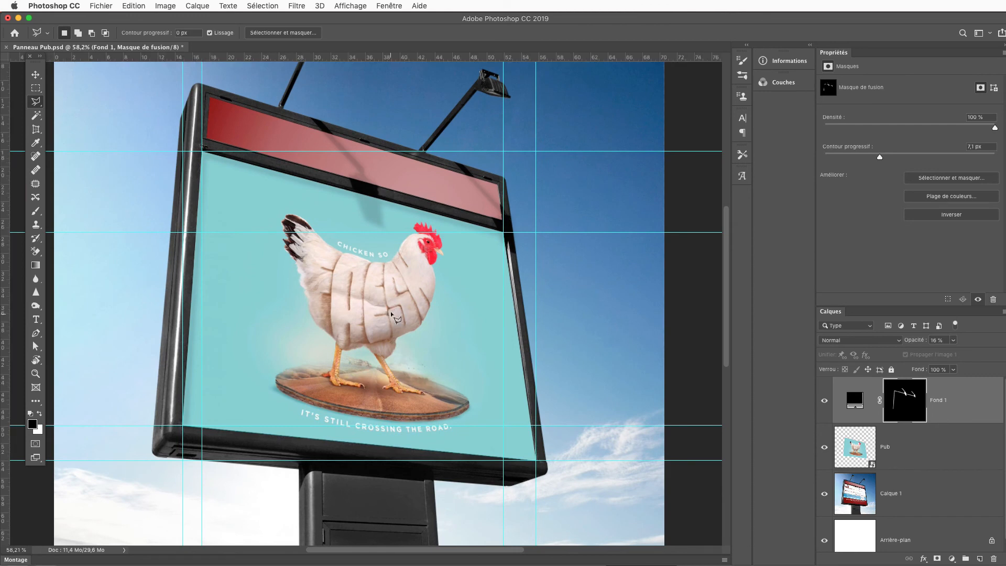
key(super+shift)
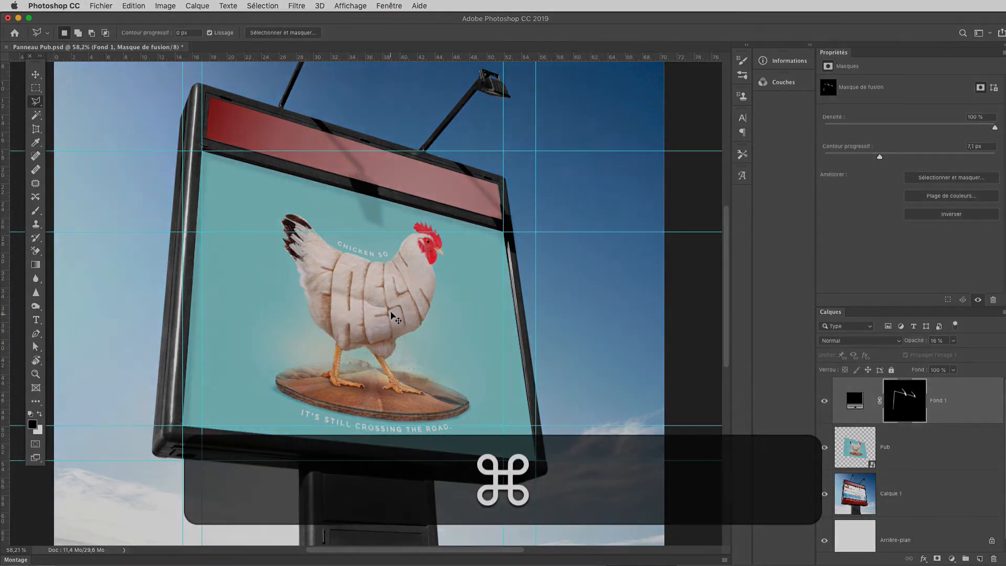